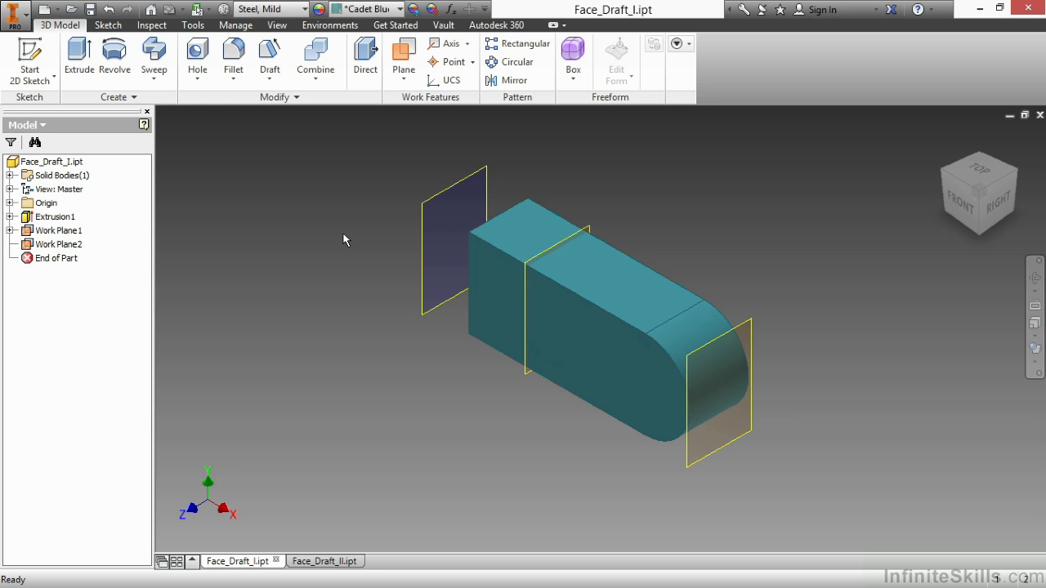
# Start a Face Draft on the rounded block from the Modify panel's Draft menu
pyautogui.click(270, 79)
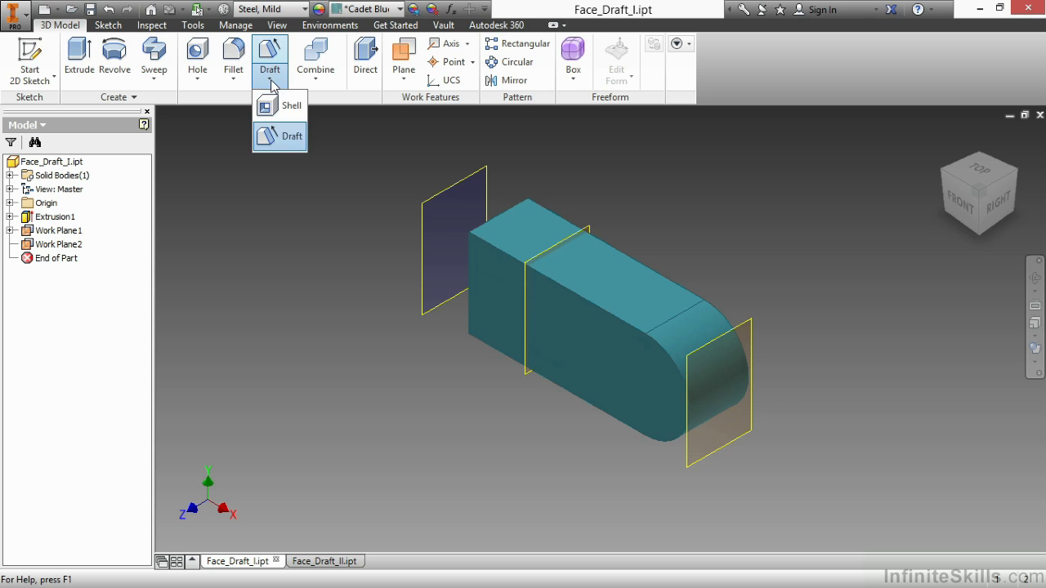
pyautogui.click(292, 136)
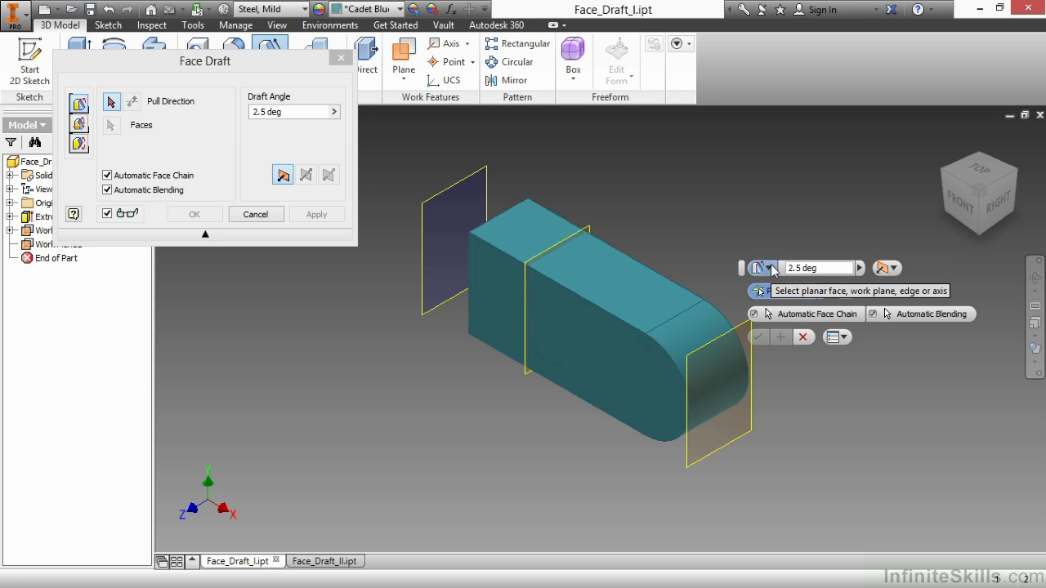
# Switch the face draft type to Fixed Edge
pyautogui.click(770, 268)
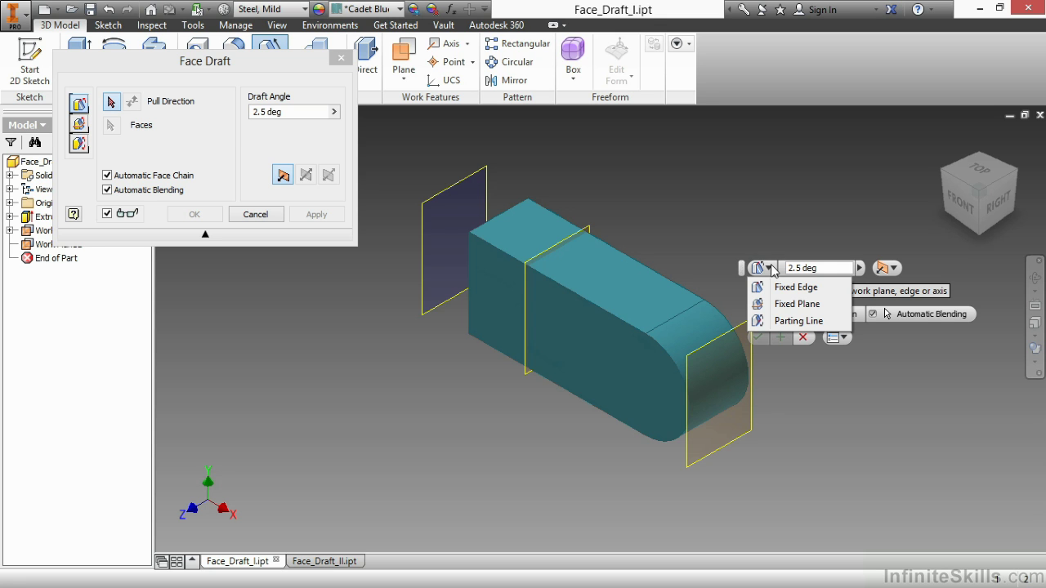
pyautogui.click(778, 287)
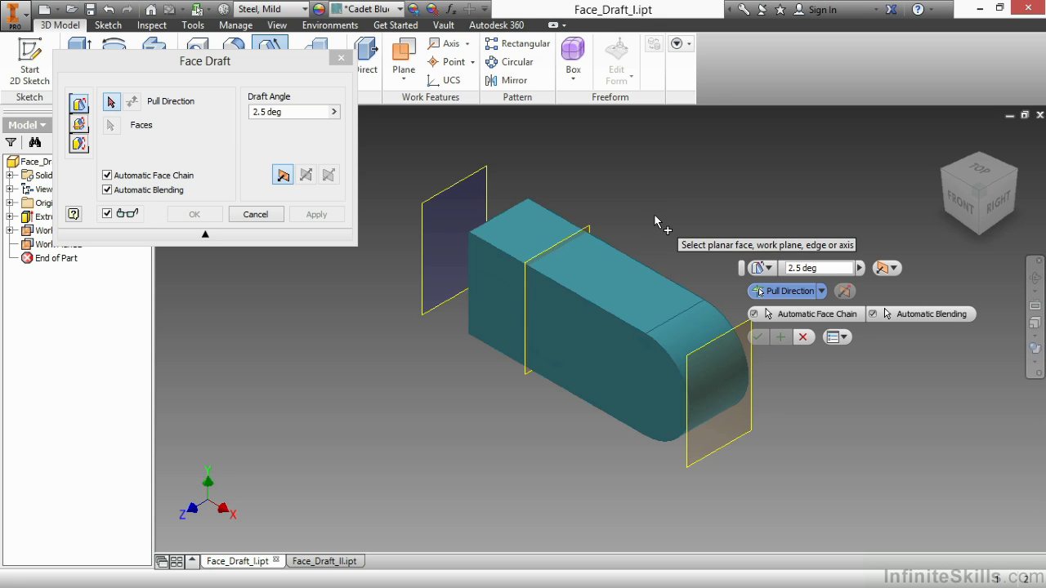
# Use the block's front face as pull direction and draft its top face chain at 10 degrees
pyautogui.click(557, 337)
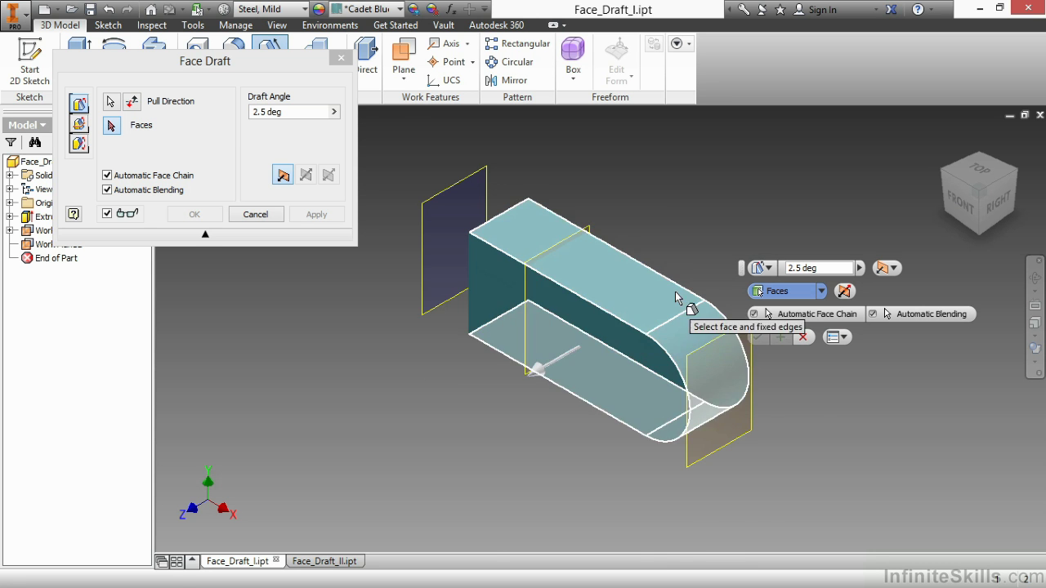
pyautogui.scroll(-4, 601, 294)
pyautogui.keyDown('shift'); pyautogui.moveTo(595, 285); pyautogui.dragTo(595, 264, button='middle'); pyautogui.keyUp('shift')
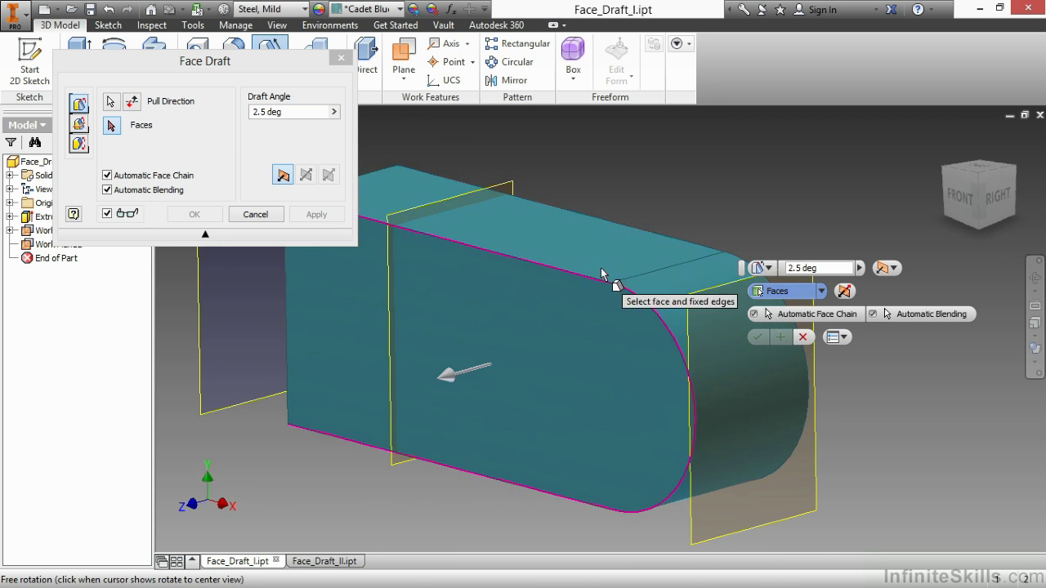
pyautogui.click(585, 229)
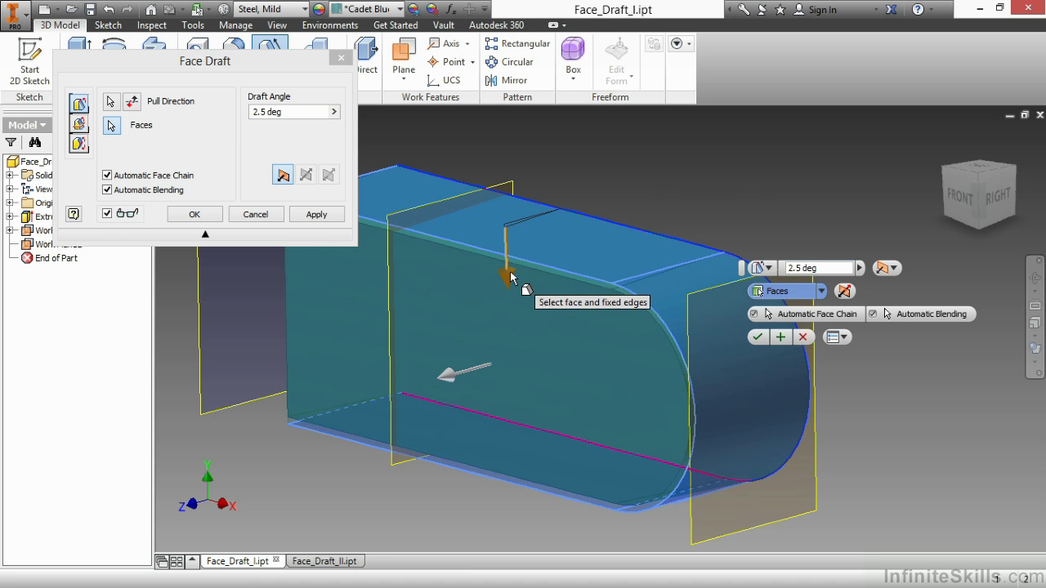
pyautogui.moveTo(504, 277); pyautogui.dragTo(532, 281)
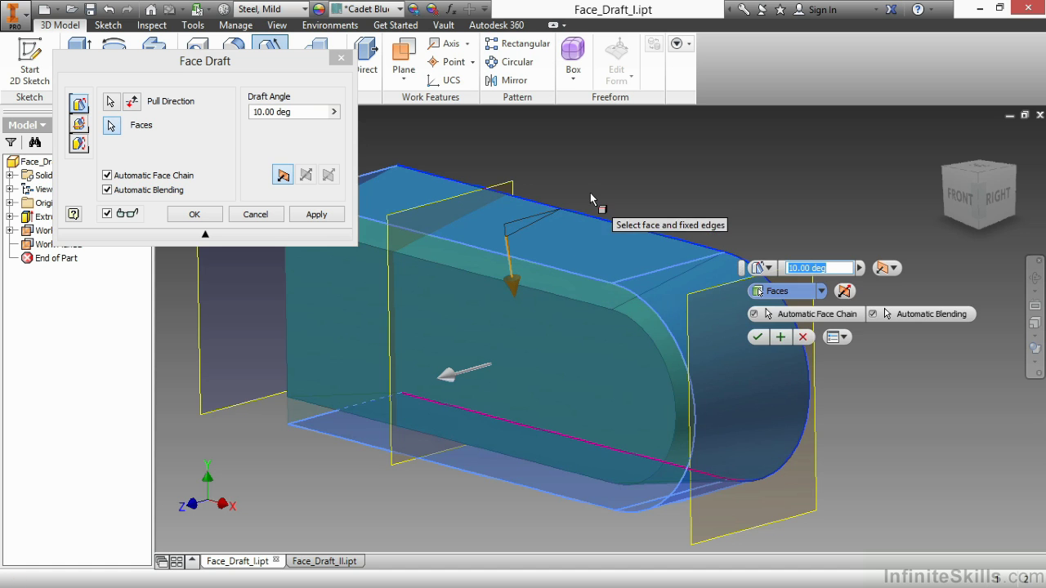
# Reselect the top face chain, test other draft angles, and return the preview to 10 degrees
pyautogui.keyDown('ctrl'); pyautogui.click(563, 249); pyautogui.keyUp('ctrl')
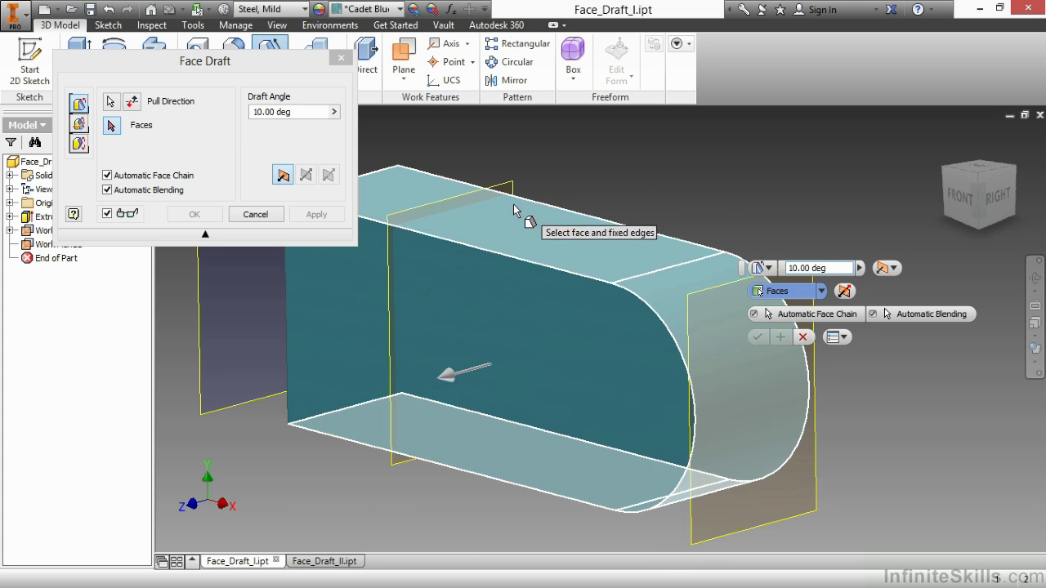
pyautogui.click(454, 233)
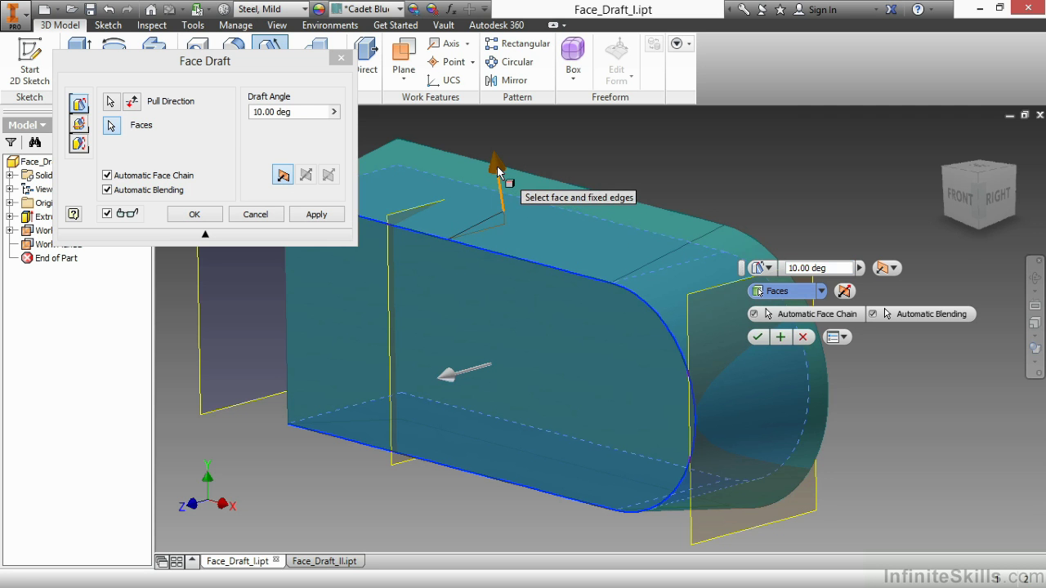
pyautogui.moveTo(499, 176); pyautogui.dragTo(506, 204)
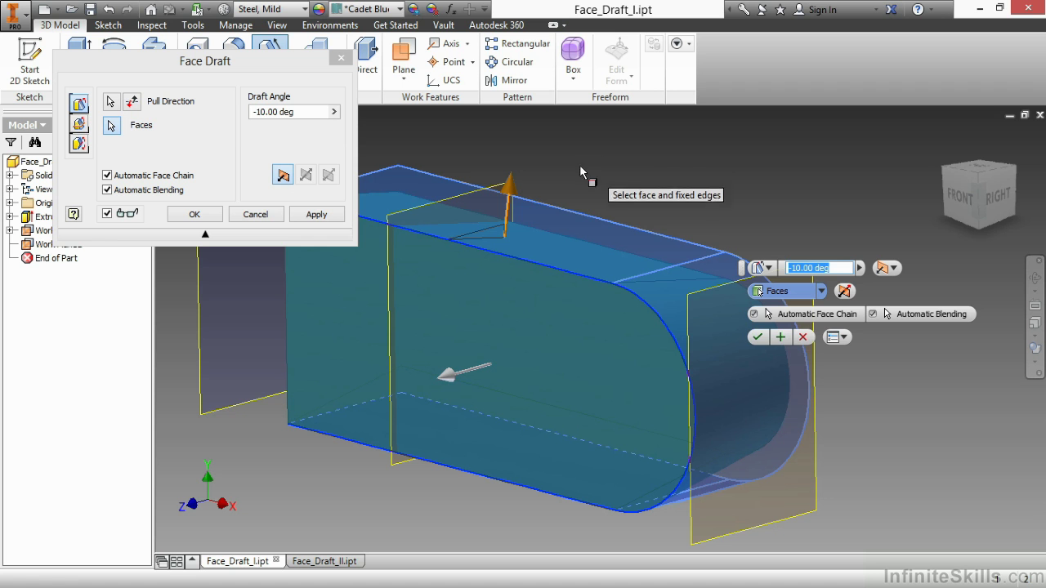
pyautogui.moveTo(506, 203); pyautogui.dragTo(508, 216)
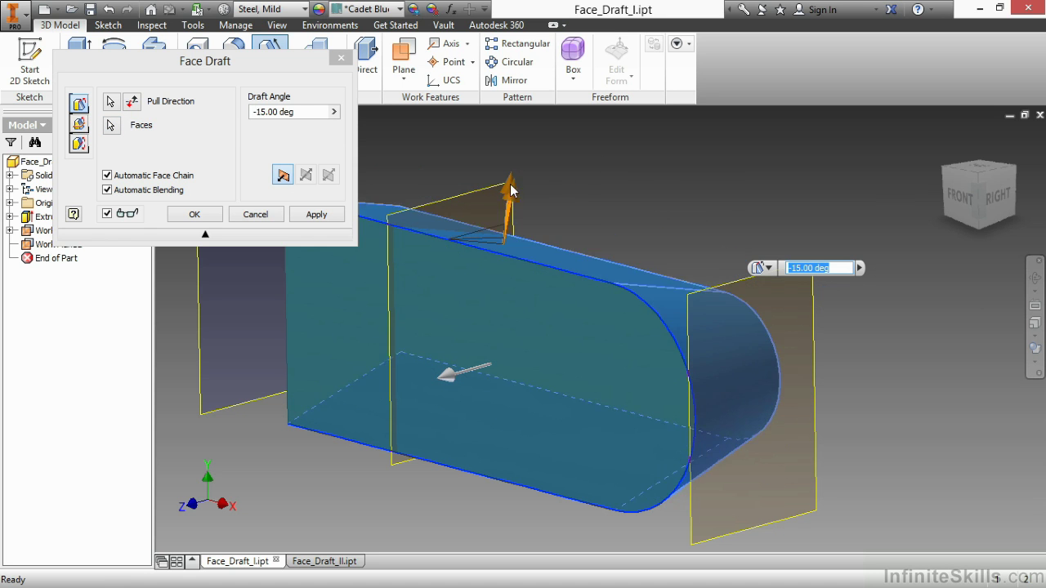
pyautogui.moveTo(510, 190); pyautogui.dragTo(507, 157)
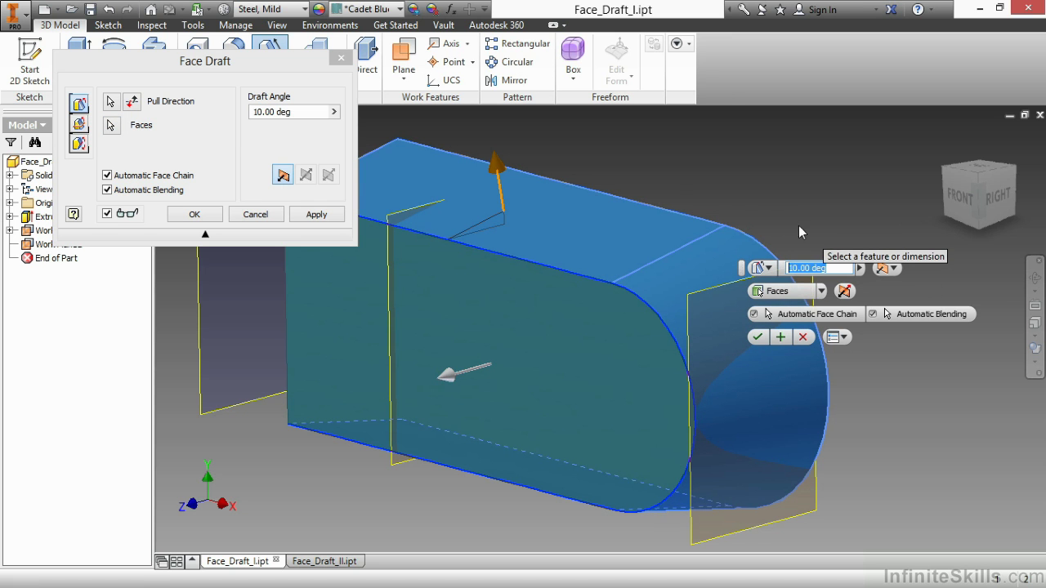
pyautogui.moveTo(731, 205); pyautogui.dragTo(700, 242, button='middle')
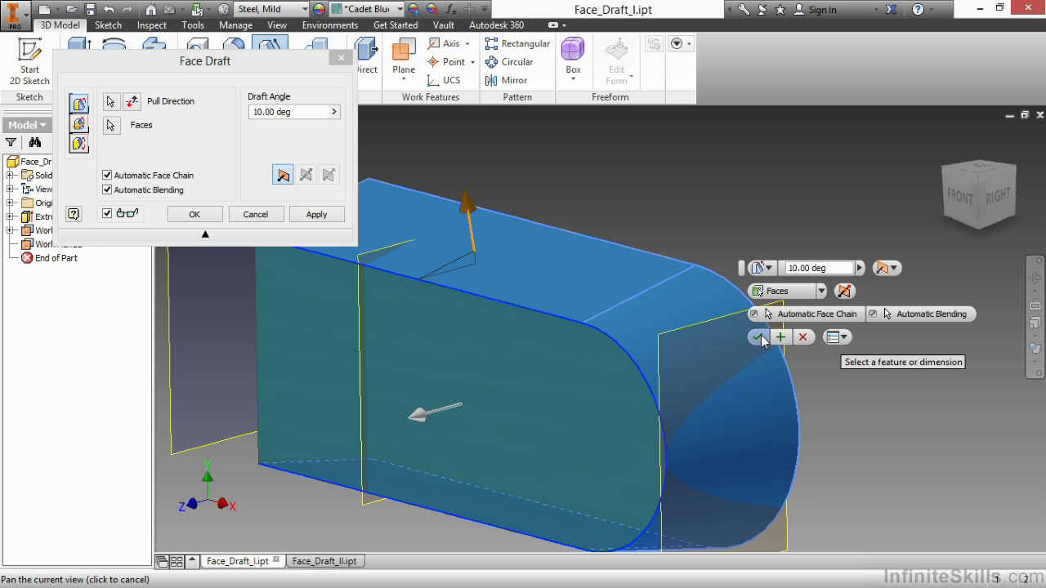
# Apply the 10 degree face draft and inspect the drafted block
pyautogui.click(761, 338)
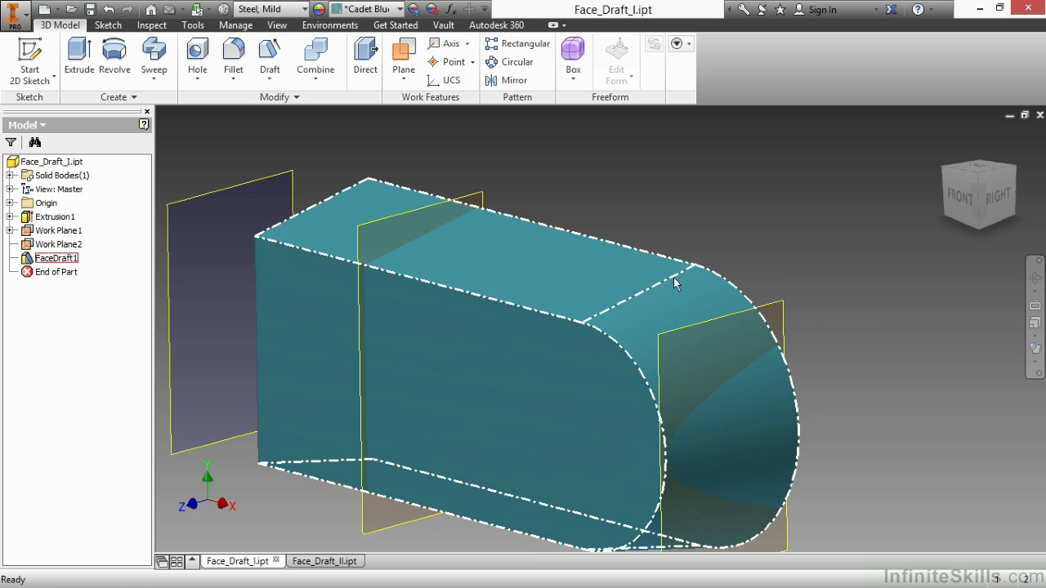
pyautogui.scroll(3, 719, 245)
pyautogui.keyDown('shift'); pyautogui.moveTo(612, 309); pyautogui.dragTo(635, 313, button='middle'); pyautogui.keyUp('shift')
# Undo FaceDraft1 from the right-click marking menu
pyautogui.rightClick(703, 185)
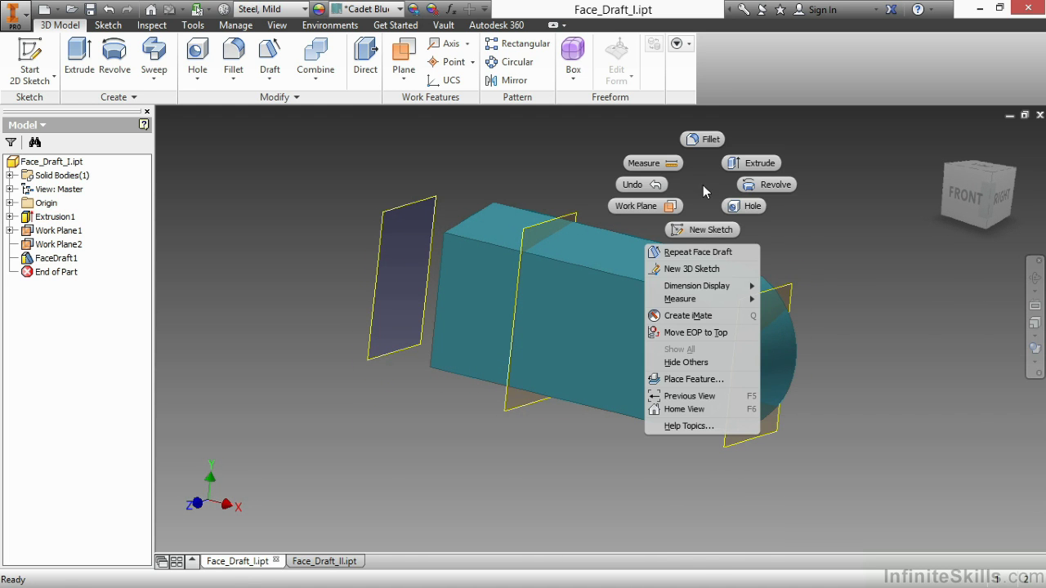
pyautogui.click(654, 187)
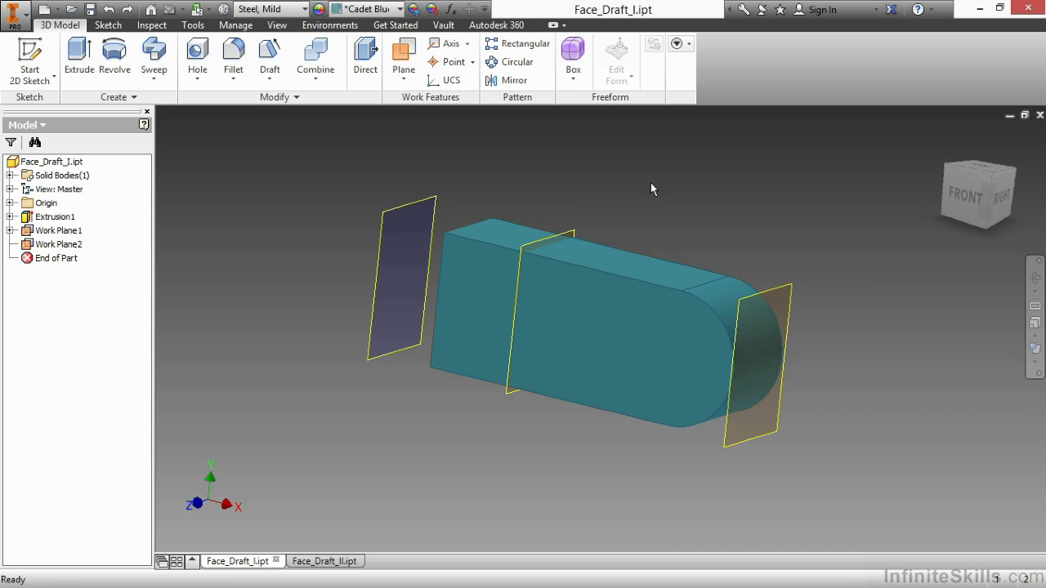
pyautogui.keyDown('shift'); pyautogui.moveTo(692, 203); pyautogui.dragTo(624, 186, button='middle'); pyautogui.keyUp('shift')
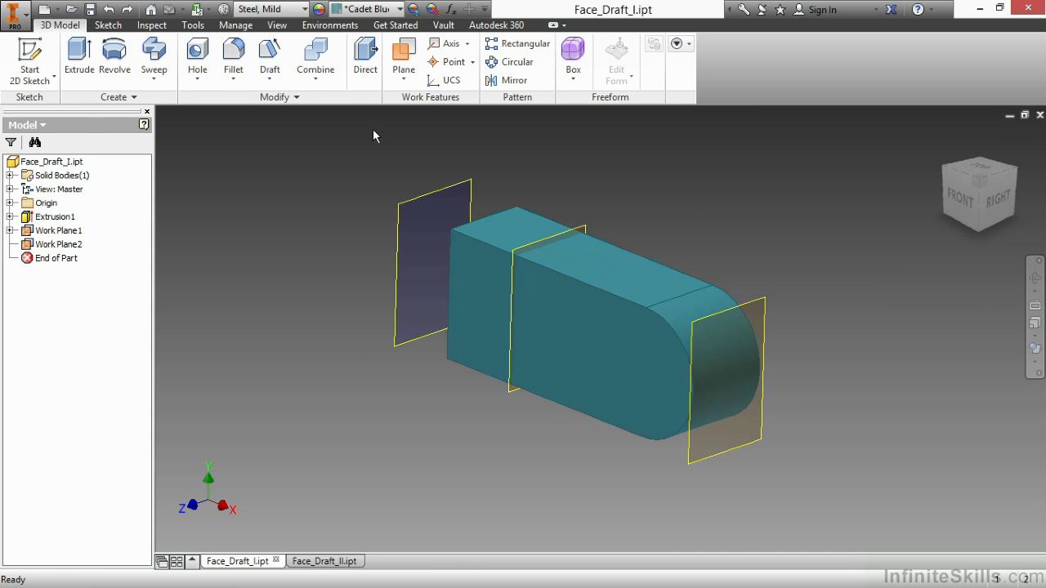
# Begin a new face draft in Fixed Plane mode and view the block from below
pyautogui.click(270, 55)
pyautogui.click(762, 268)
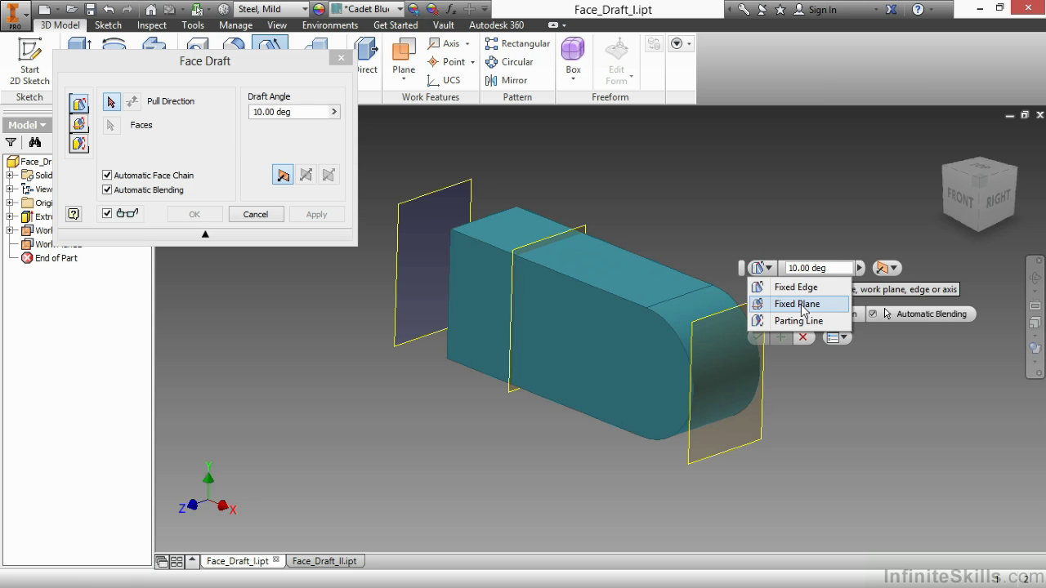
pyautogui.click(801, 304)
pyautogui.keyDown('shift'); pyautogui.moveTo(629, 390); pyautogui.dragTo(670, 322, button='middle'); pyautogui.keyUp('shift')
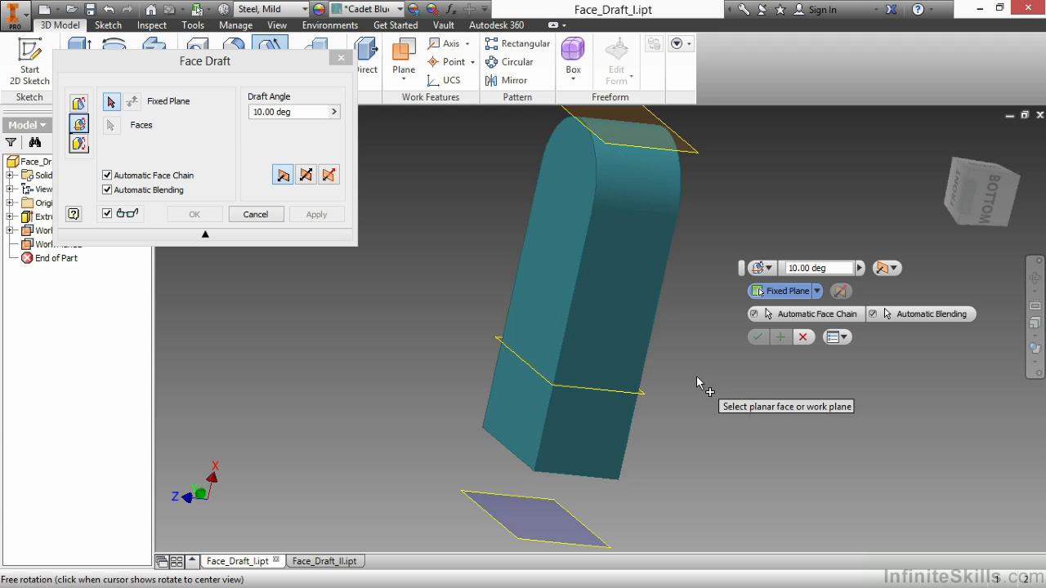
# Fix the draft at the middle work plane, select the side face chain, and preview 10 degrees
pyautogui.click(615, 396)
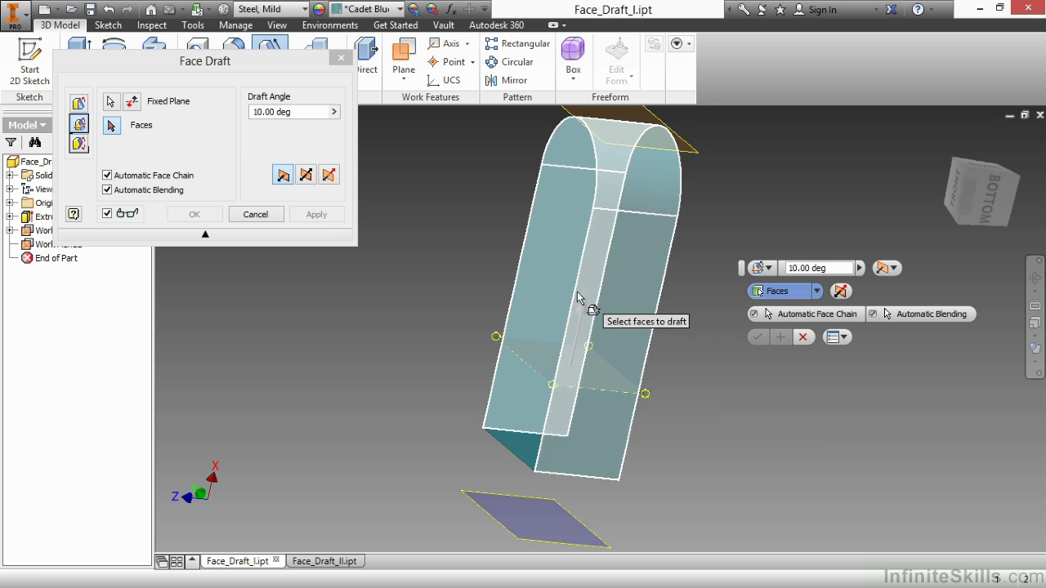
pyautogui.click(547, 290)
pyautogui.click(547, 290)
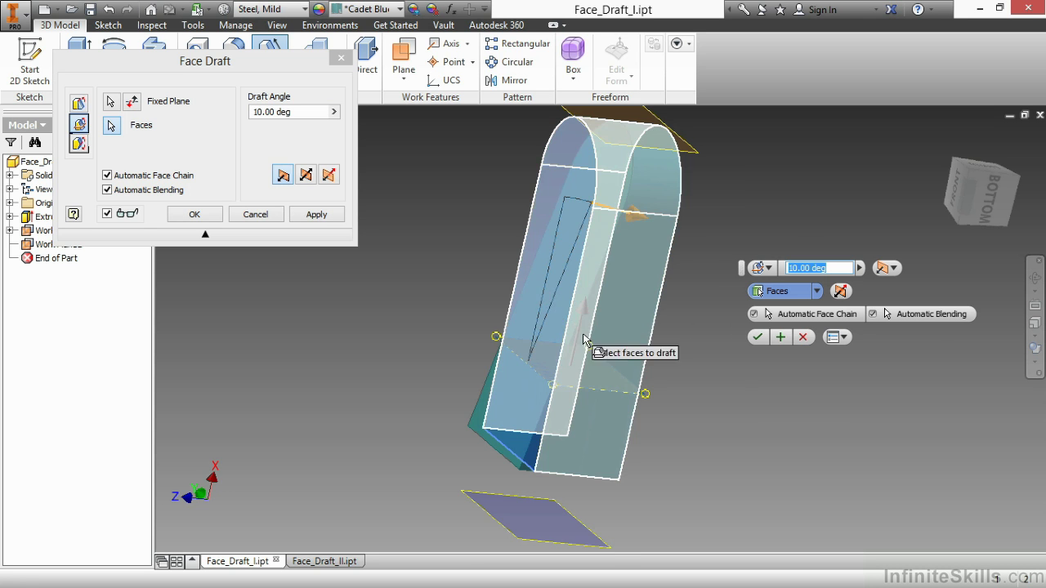
pyautogui.click(985, 205)
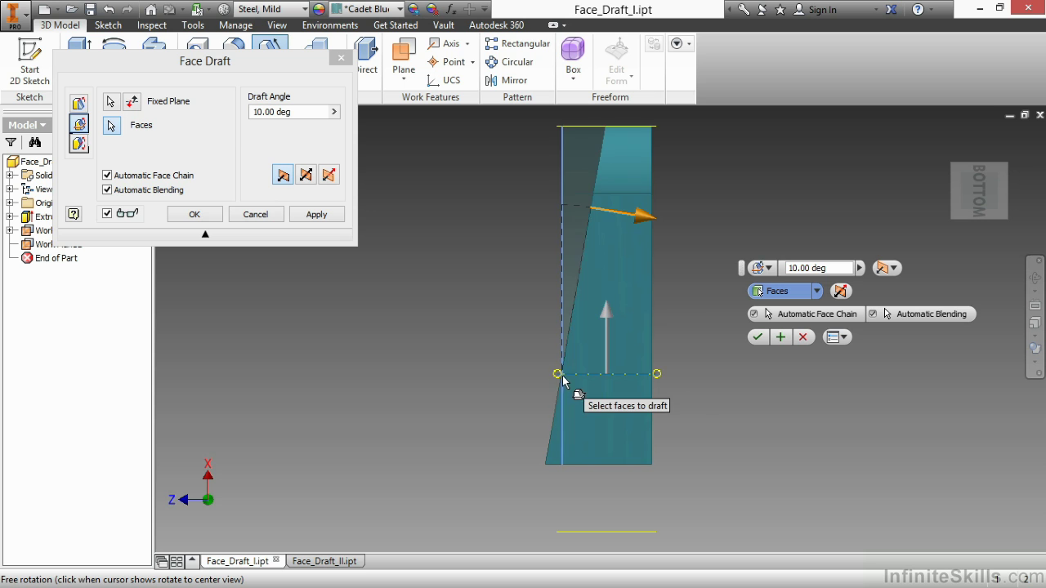
pyautogui.click(628, 221)
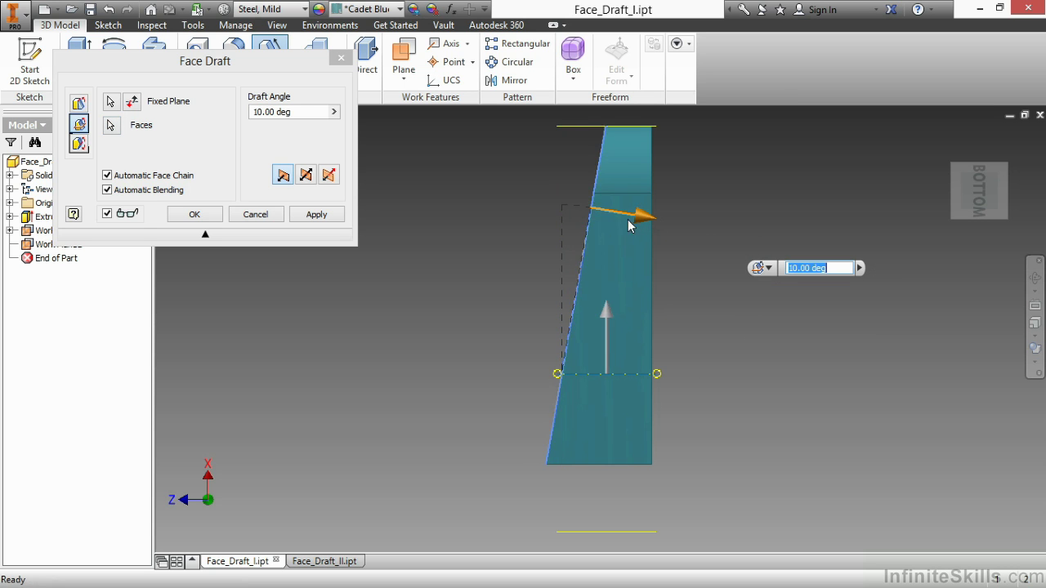
pyautogui.moveTo(628, 226)
pyautogui.mouseDown()
pyautogui.moveTo(568, 226)
pyautogui.moveTo(646, 228)
pyautogui.moveTo(563, 220)
pyautogui.moveTo(631, 214)
pyautogui.moveTo(646, 228)
pyautogui.moveTo(568, 217)
pyautogui.moveTo(630, 215)
pyautogui.moveTo(645, 233)
pyautogui.mouseUp()
pyautogui.keyDown('shift'); pyautogui.moveTo(666, 302); pyautogui.dragTo(698, 313, button='middle'); pyautogui.keyUp('shift')
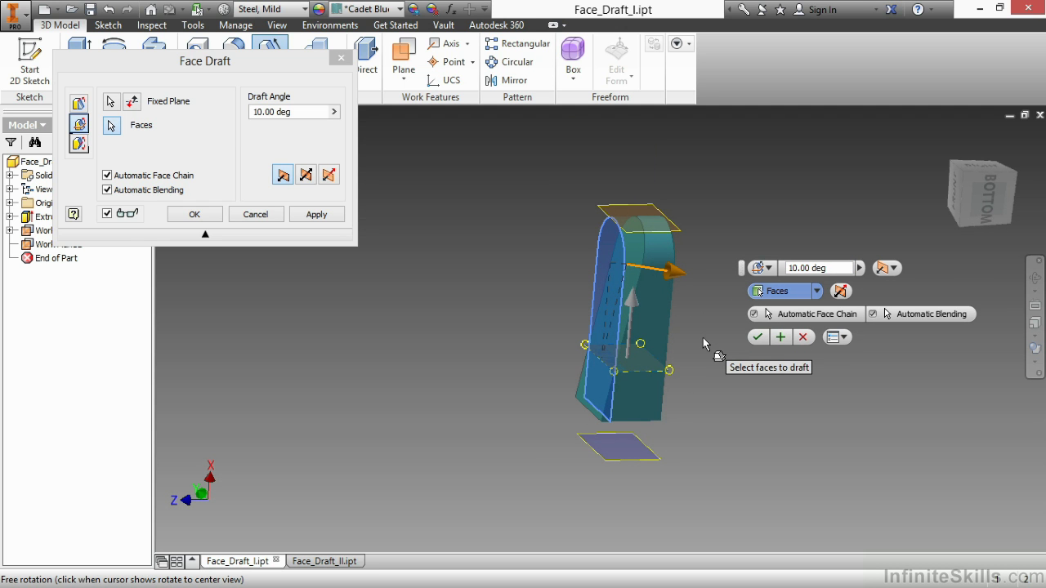
# Try the block's top face as the fixed plane with a -5 degree draft
pyautogui.click(817, 291)
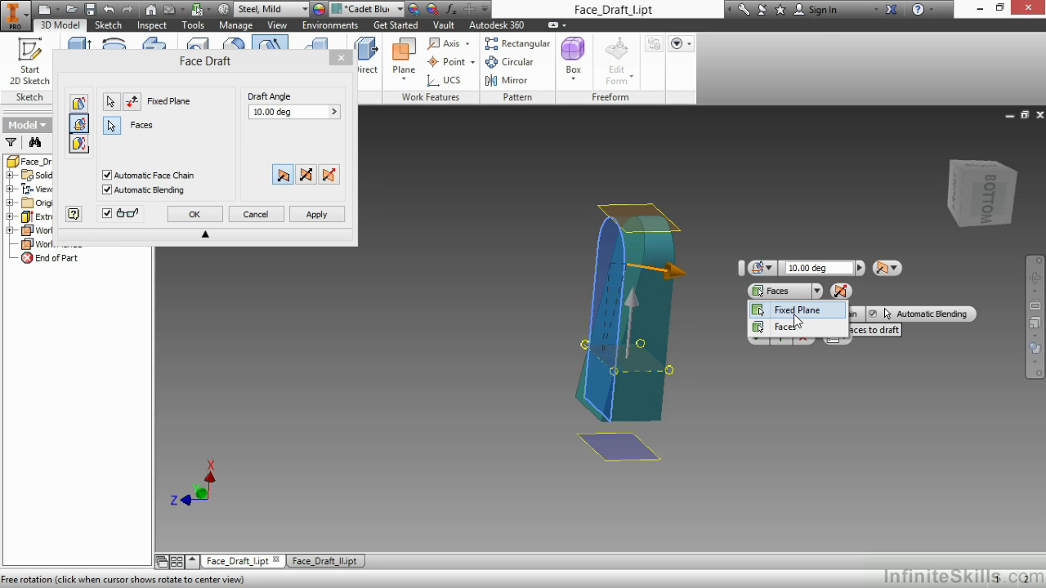
pyautogui.click(796, 314)
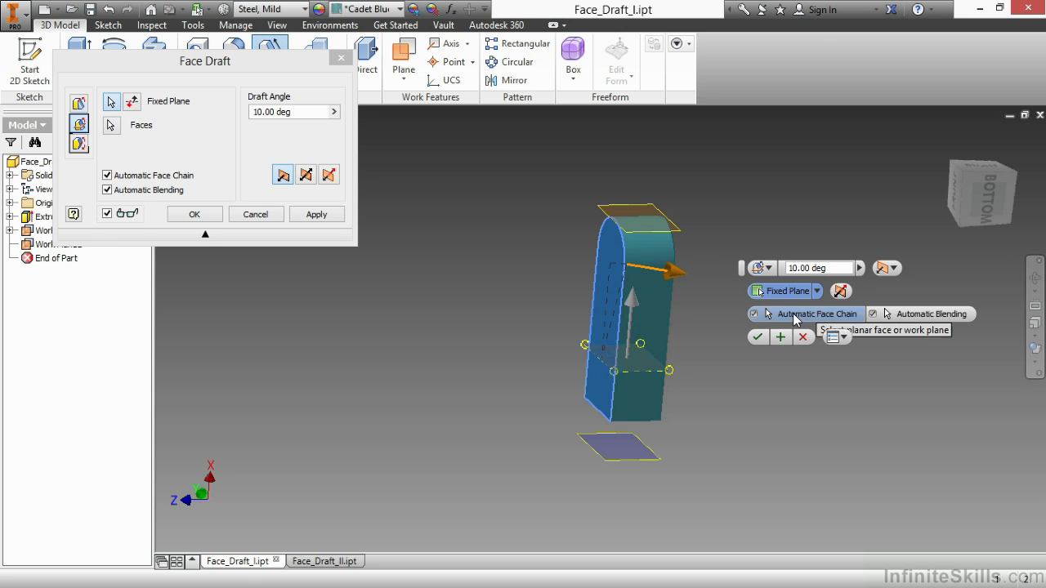
pyautogui.click(677, 235)
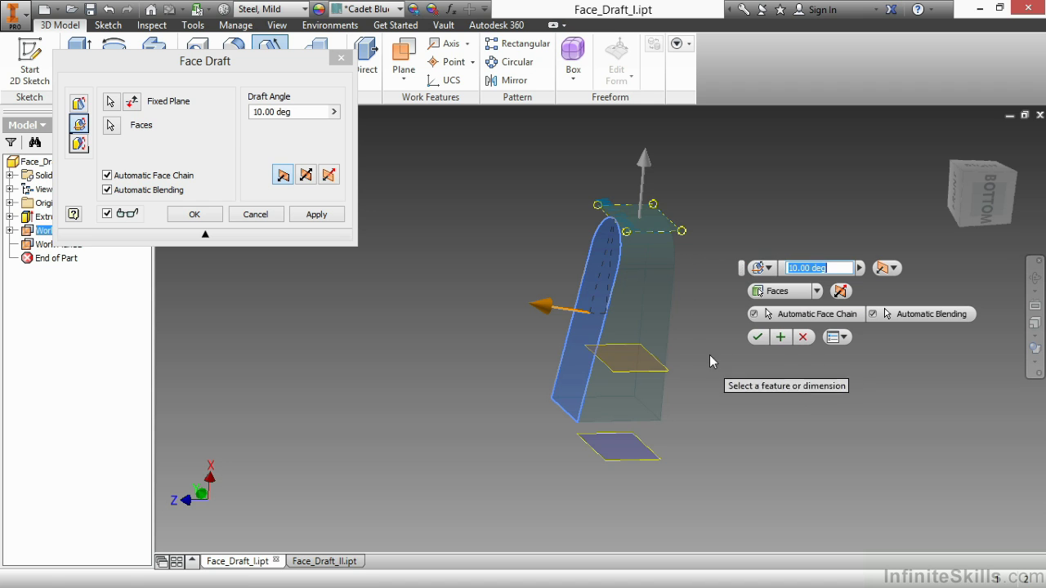
pyautogui.keyDown('shift'); pyautogui.moveTo(673, 374); pyautogui.dragTo(560, 306, button='middle'); pyautogui.keyUp('shift')
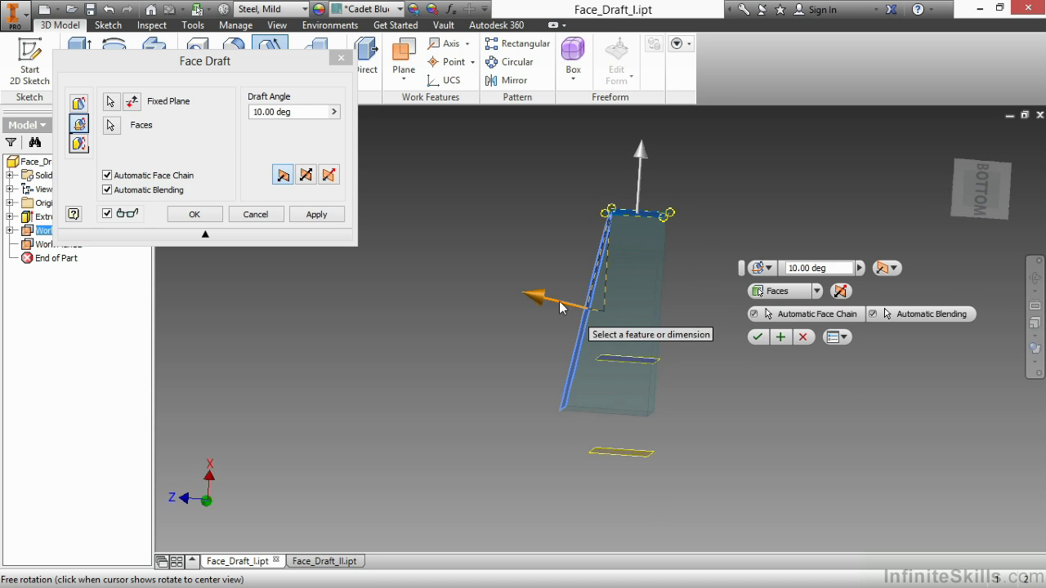
pyautogui.moveTo(560, 307)
pyautogui.mouseDown()
pyautogui.moveTo(547, 303)
pyautogui.moveTo(559, 305)
pyautogui.moveTo(556, 317)
pyautogui.moveTo(526, 304)
pyautogui.moveTo(572, 321)
pyautogui.moveTo(524, 314)
pyautogui.moveTo(552, 319)
pyautogui.mouseUp()
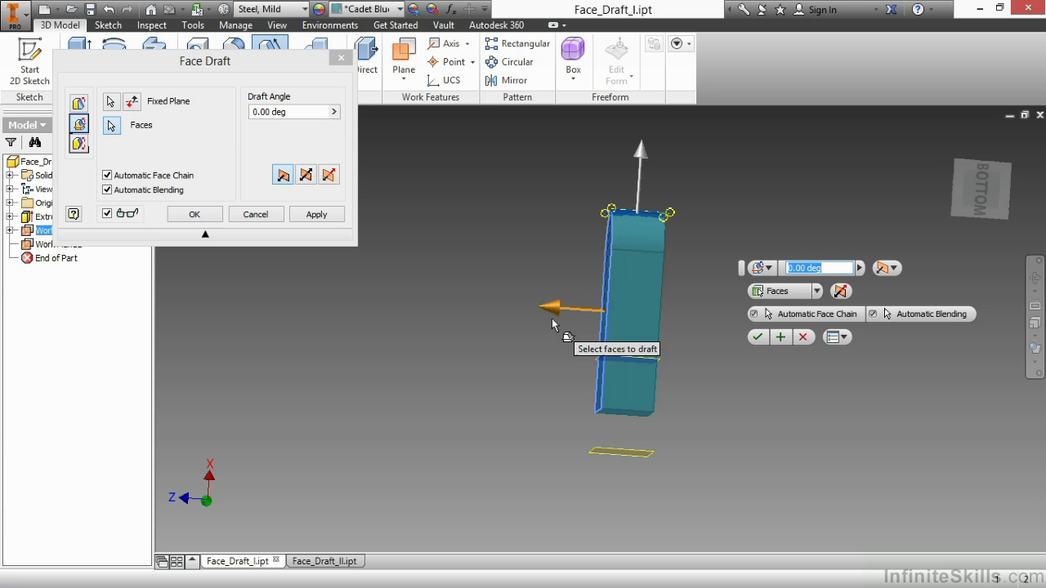
# Re-pick the plane below the body as fixed plane and try a -15 degree draft
pyautogui.click(784, 291)
pyautogui.click(778, 308)
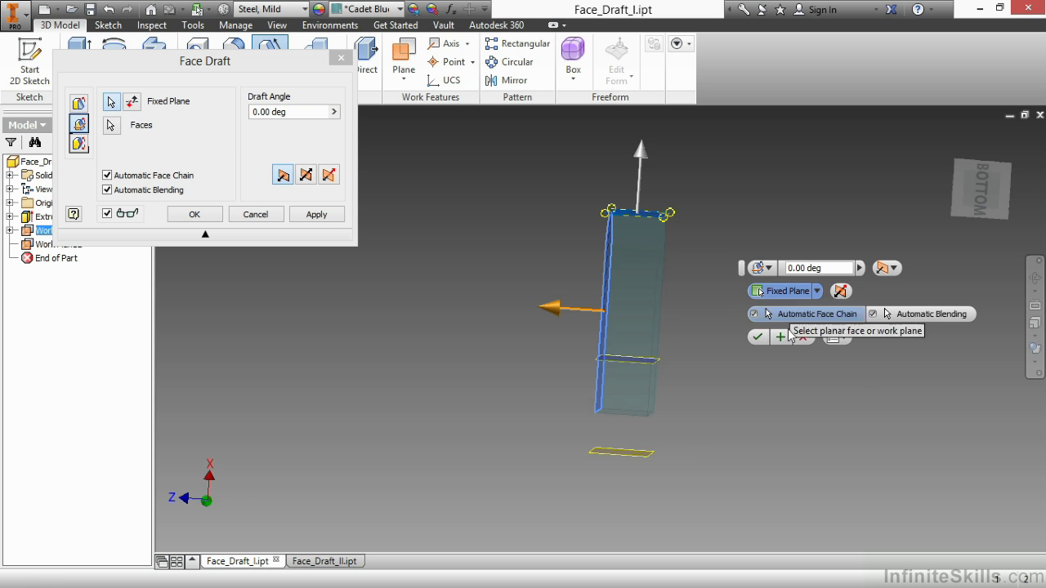
pyautogui.click(630, 436)
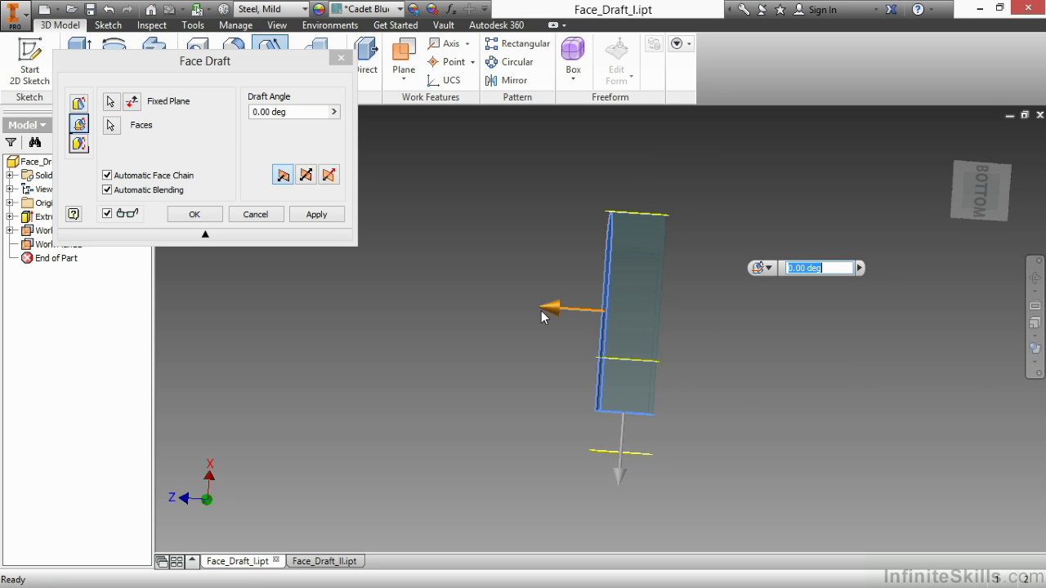
pyautogui.moveTo(541, 310)
pyautogui.mouseDown()
pyautogui.moveTo(570, 307)
pyautogui.moveTo(557, 306)
pyautogui.mouseUp()
# Make Work Plane2 the fixed plane for the draft
pyautogui.scroll(-4, 642, 423)
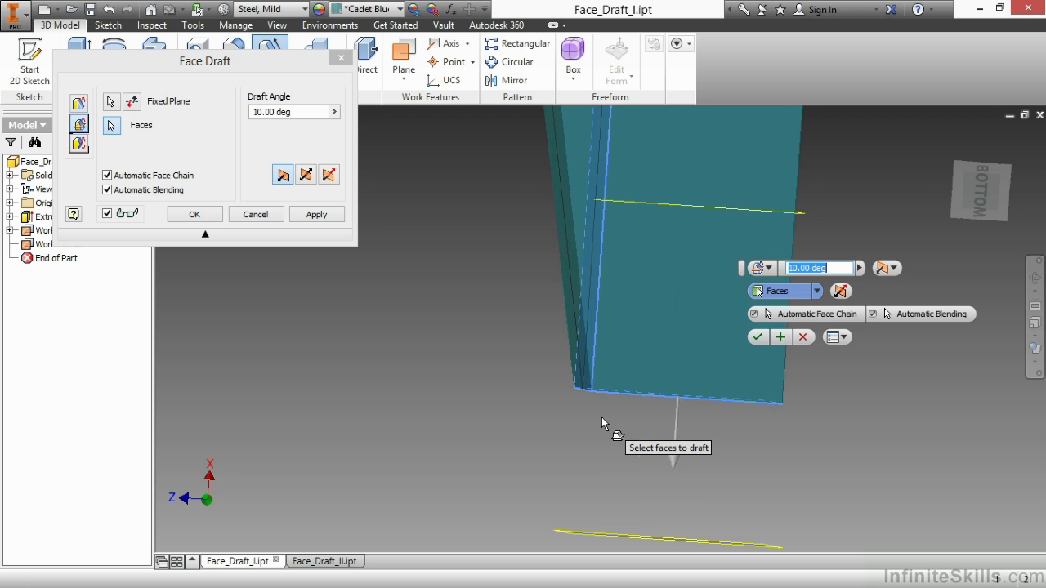
pyautogui.keyDown('shift'); pyautogui.moveTo(602, 417); pyautogui.dragTo(770, 373, button='middle'); pyautogui.keyUp('shift')
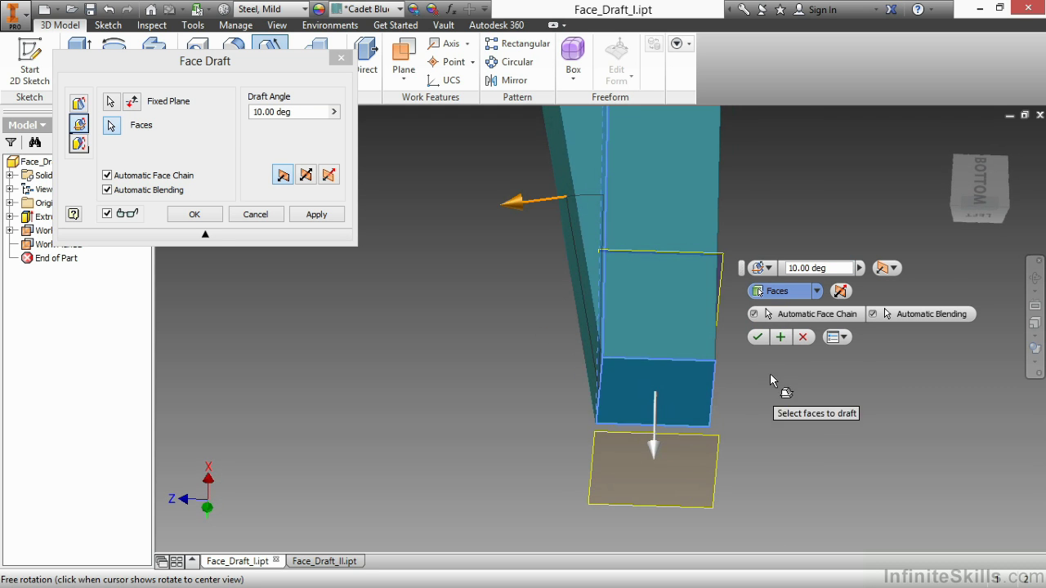
pyautogui.click(816, 290)
pyautogui.click(808, 306)
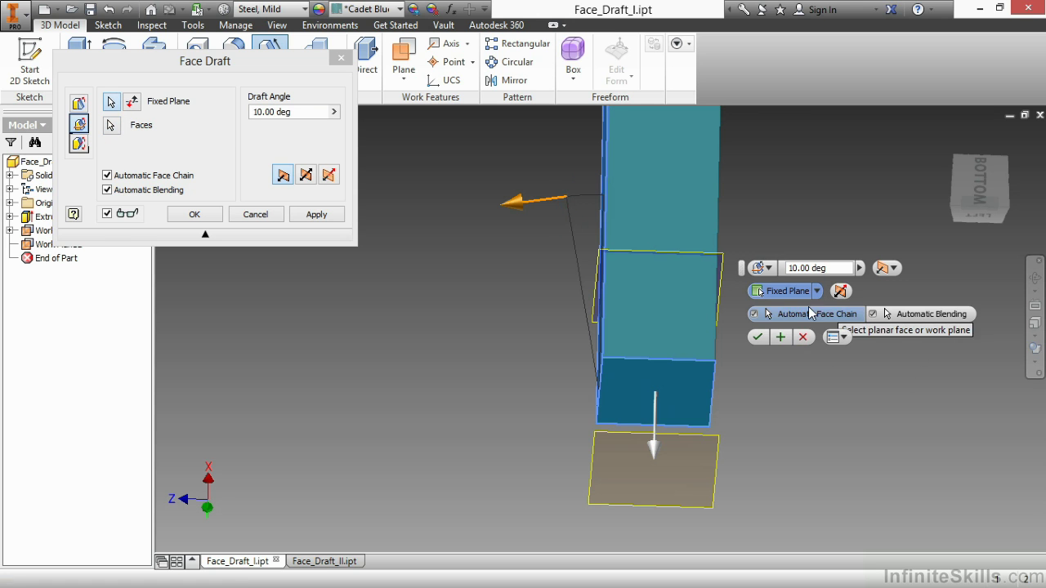
pyautogui.click(717, 455)
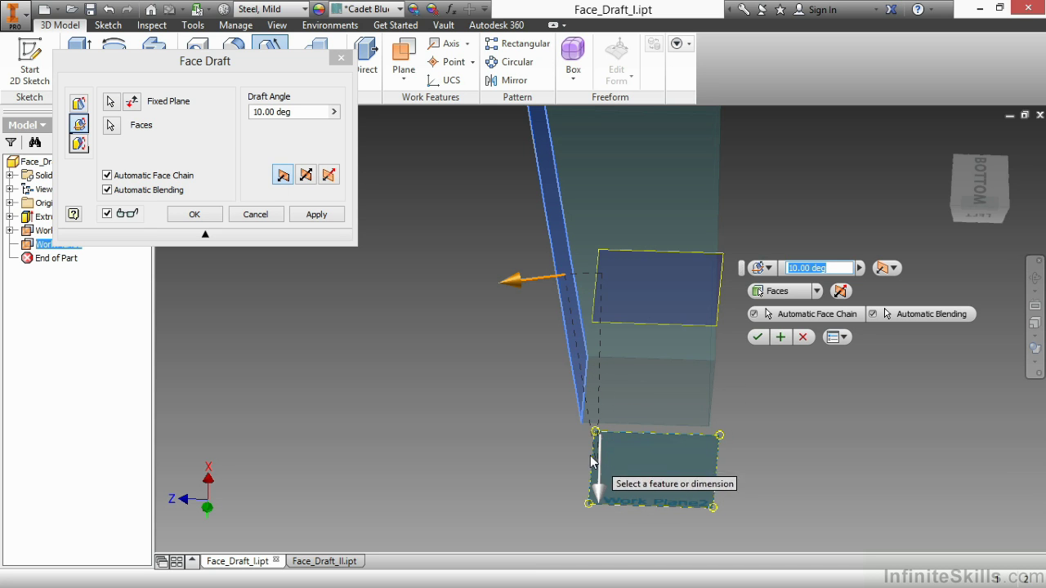
# Set the draft angle to 20 degrees and apply FaceDraft1
pyautogui.moveTo(561, 429)
pyautogui.keyDown('shift'); pyautogui.mouseDown(button='middle')
pyautogui.moveTo(541, 425)
pyautogui.moveTo(554, 419)
pyautogui.mouseUp(button='middle'); pyautogui.keyUp('shift')
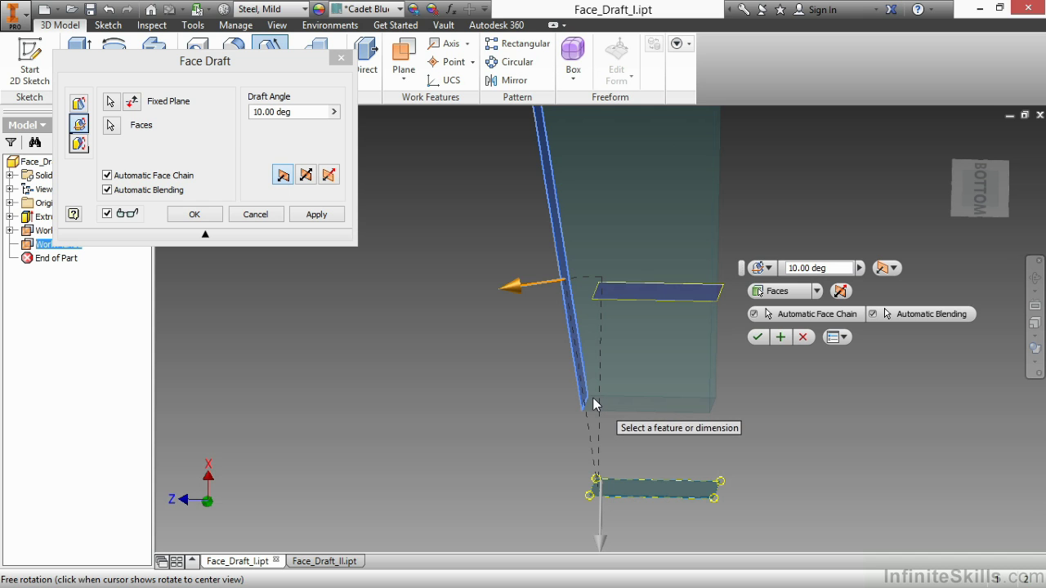
pyautogui.moveTo(510, 288); pyautogui.dragTo(553, 299)
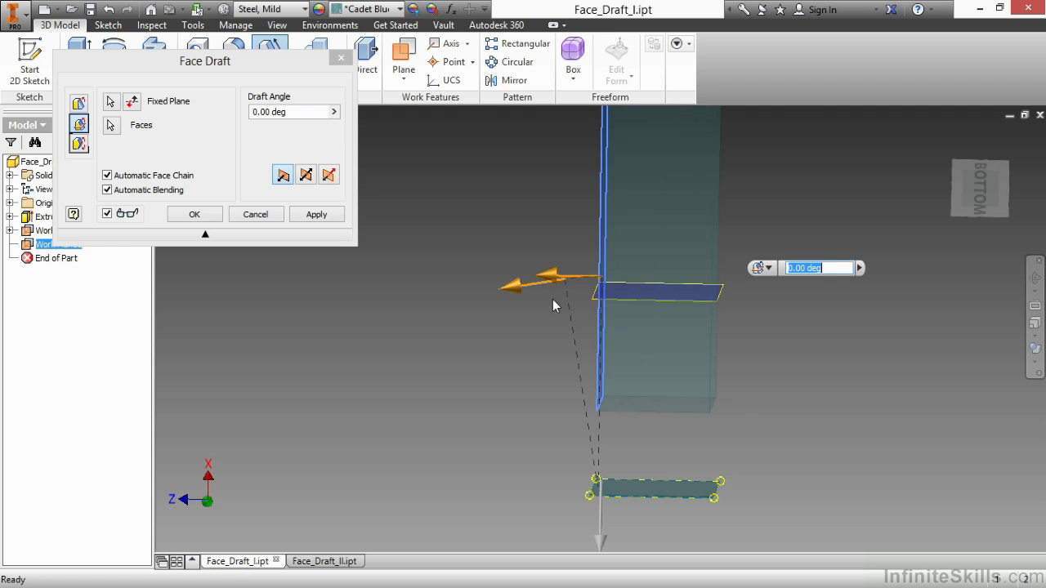
pyautogui.scroll(-3, 556, 359)
pyautogui.keyDown('shift'); pyautogui.moveTo(674, 346); pyautogui.dragTo(714, 348, button='middle'); pyautogui.keyUp('shift')
pyautogui.moveTo(561, 337); pyautogui.dragTo(499, 343)
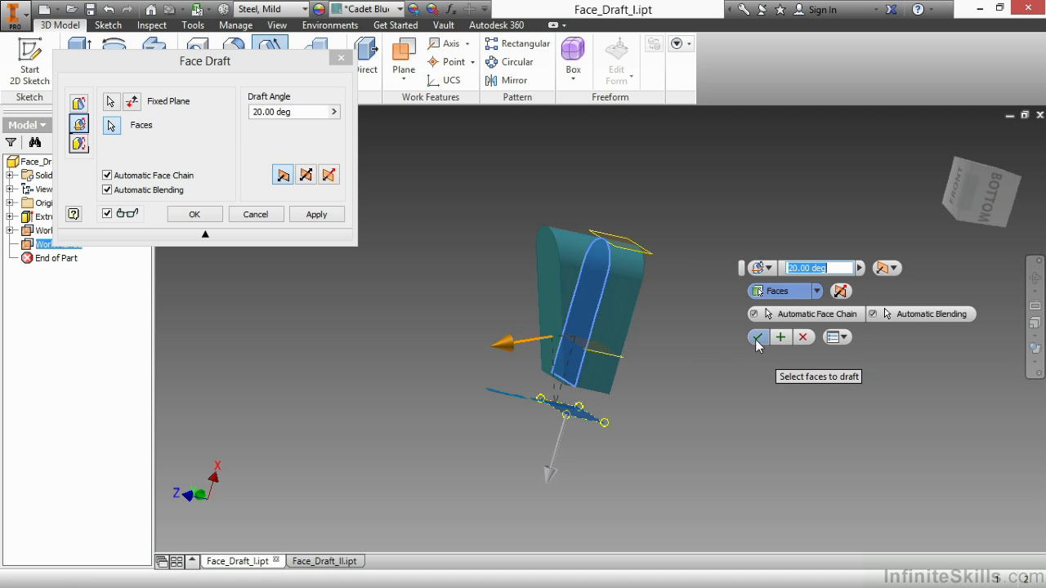
pyautogui.click(757, 336)
pyautogui.keyDown('shift'); pyautogui.moveTo(759, 344); pyautogui.dragTo(693, 378, button='middle'); pyautogui.keyUp('shift')
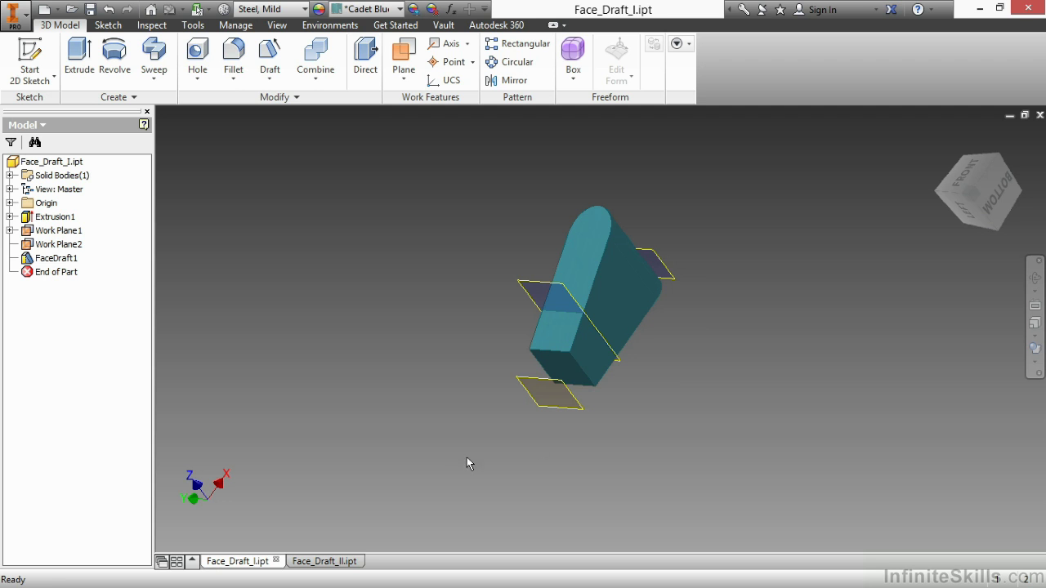
# Switch to the Face_Draft_II.ipt document to view the green flange and its work plane
pyautogui.click(312, 566)
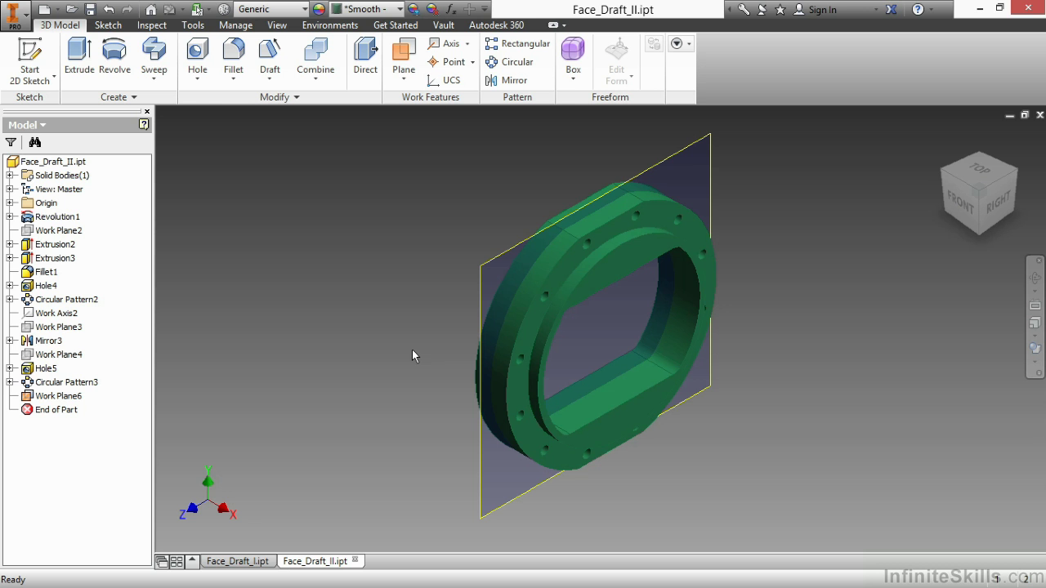
pyautogui.moveTo(461, 293)
pyautogui.keyDown('shift'); pyautogui.mouseDown(button='middle')
pyautogui.moveTo(532, 283)
pyautogui.moveTo(458, 299)
pyautogui.mouseUp(button='middle'); pyautogui.keyUp('shift')
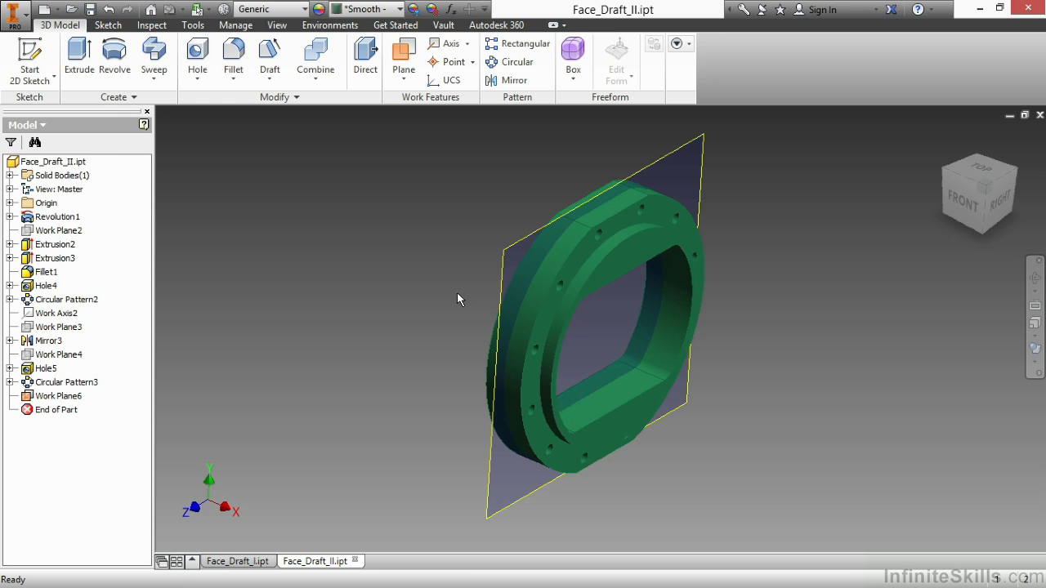
# Sketch on Work Plane6, project the flange's cut edges into it, and finish Sketch17
pyautogui.click(505, 269)
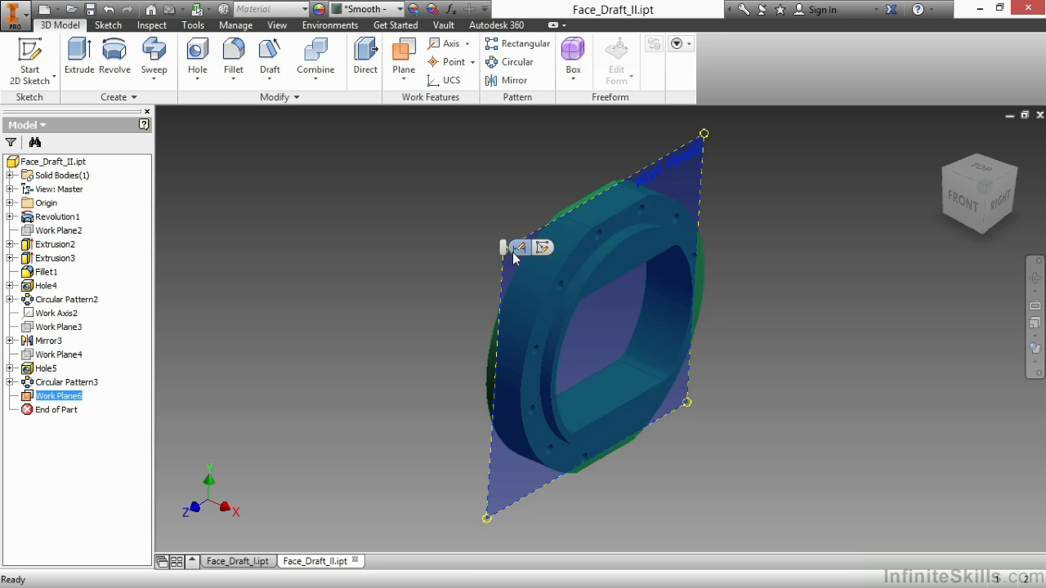
pyautogui.click(542, 247)
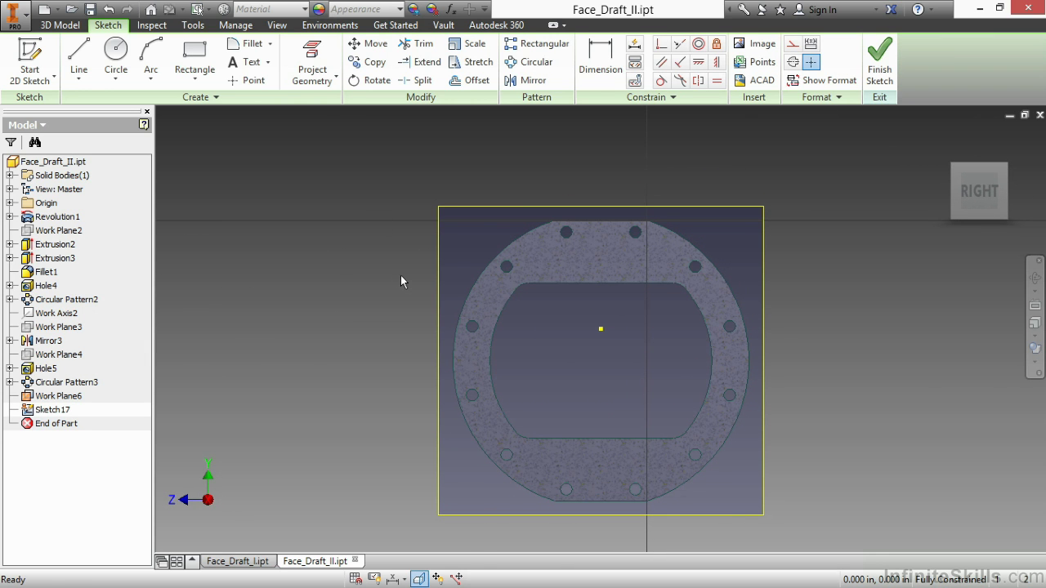
pyautogui.click(334, 82)
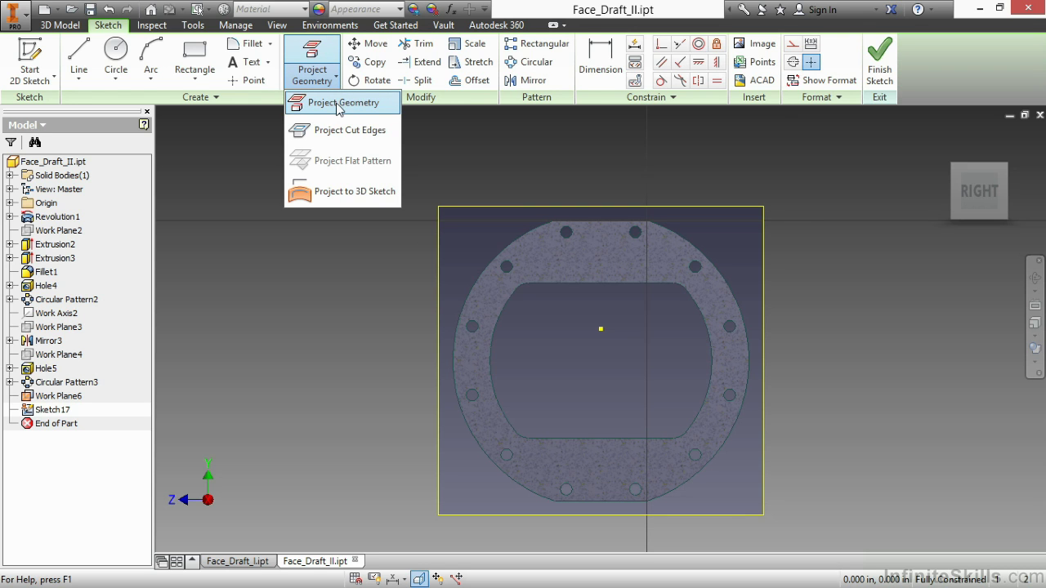
pyautogui.click(370, 134)
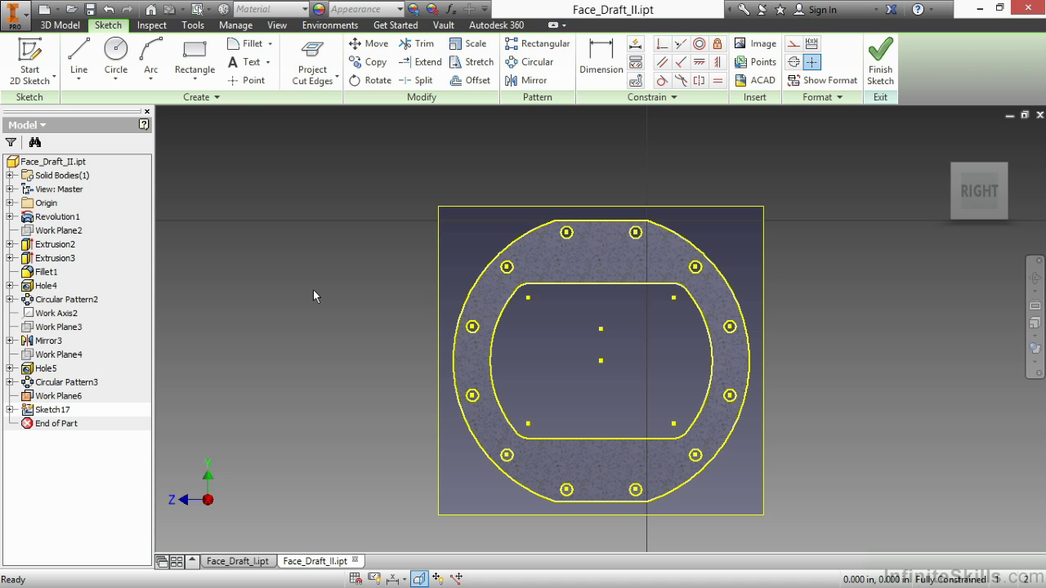
pyautogui.rightClick(382, 255)
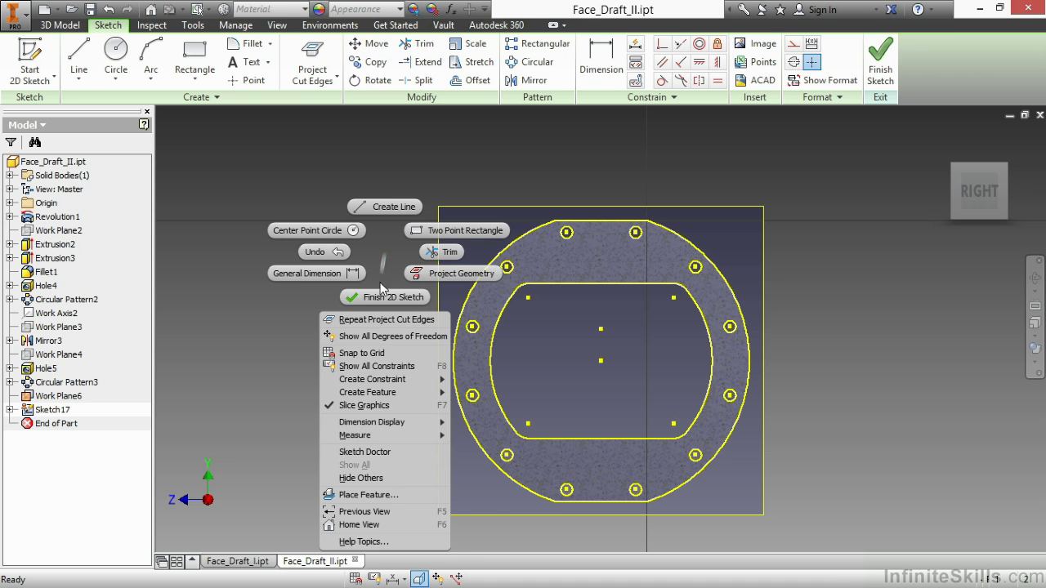
pyautogui.click(378, 297)
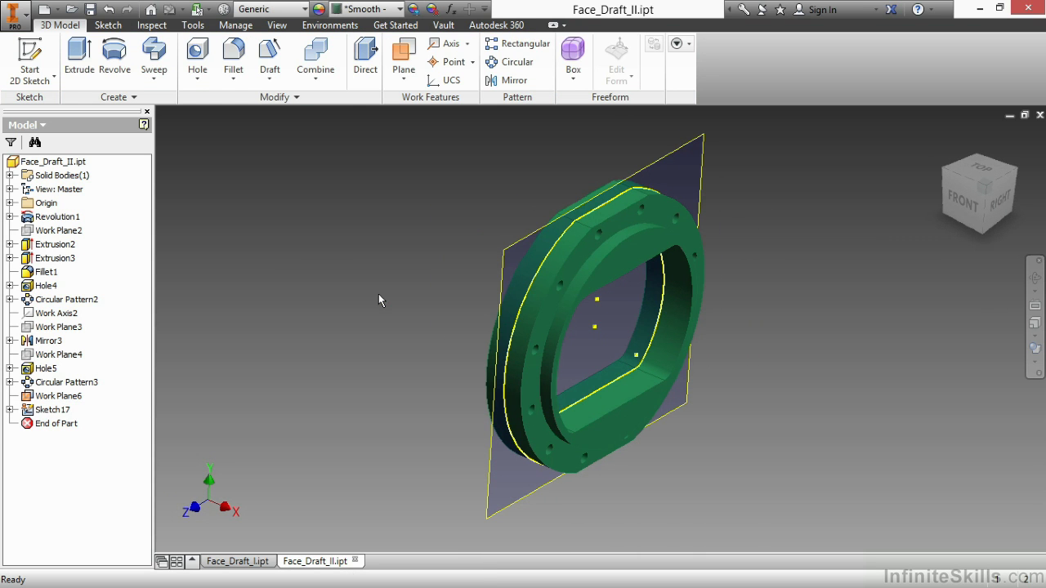
# Start a Parting Line face draft, using the inner face for pull direction and the Sketch17 ring edge as parting line
pyautogui.click(270, 54)
pyautogui.click(768, 268)
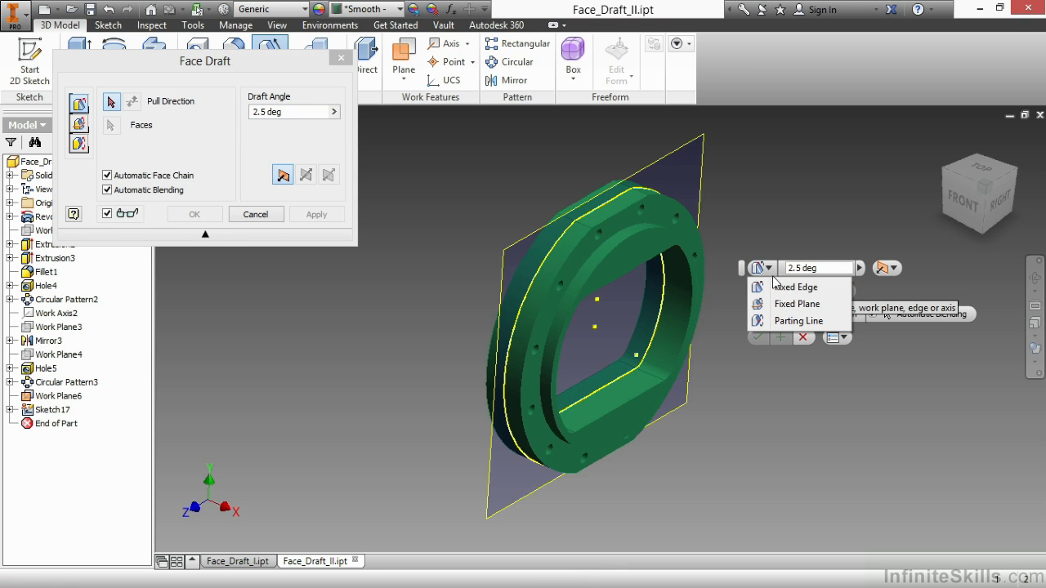
pyautogui.click(789, 320)
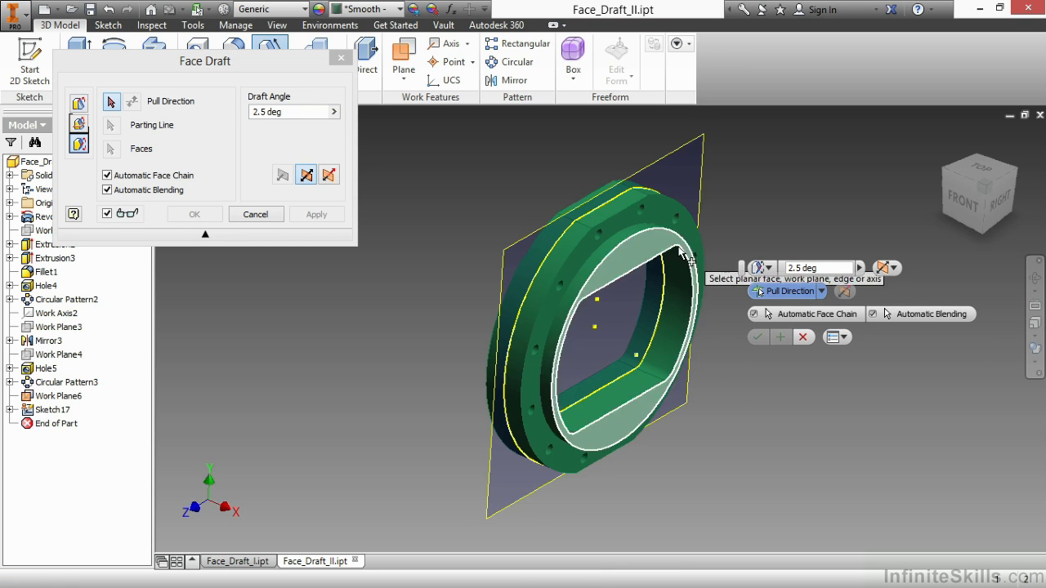
pyautogui.click(643, 252)
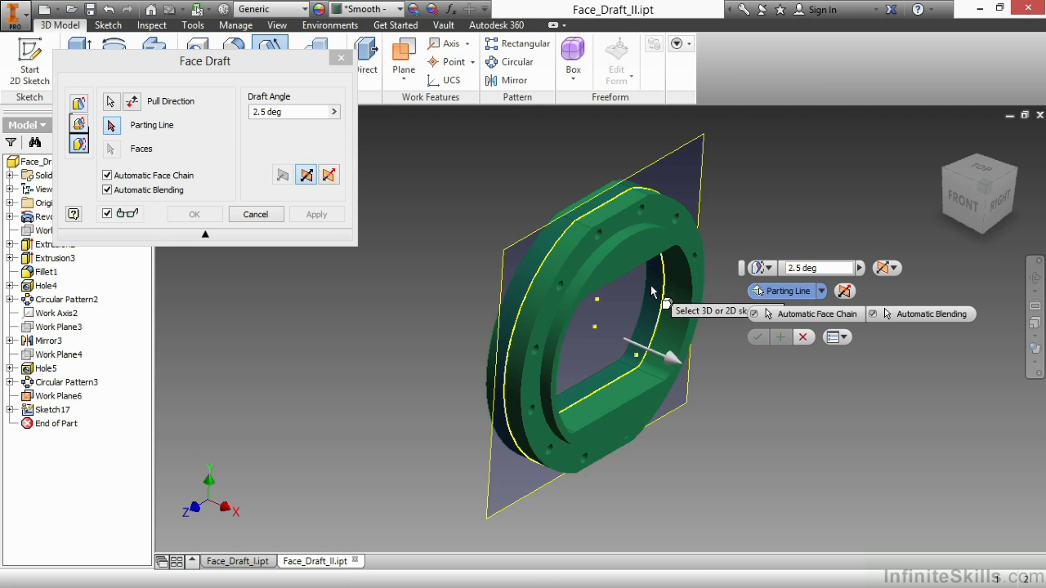
pyautogui.click(558, 238)
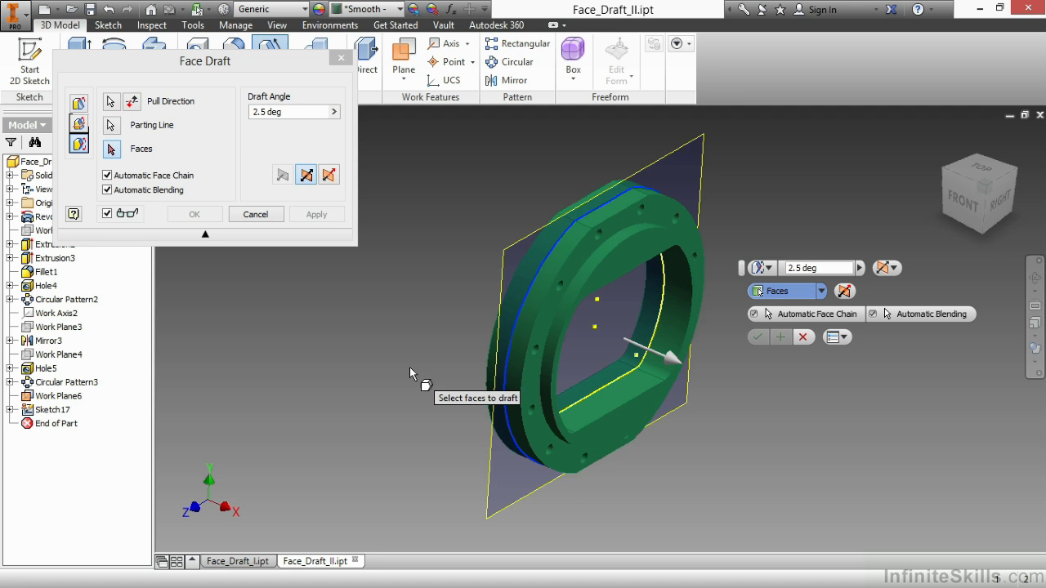
# Select the flange's outer rim faces to draft, then view the part from the top
pyautogui.click(554, 262)
pyautogui.click(553, 262)
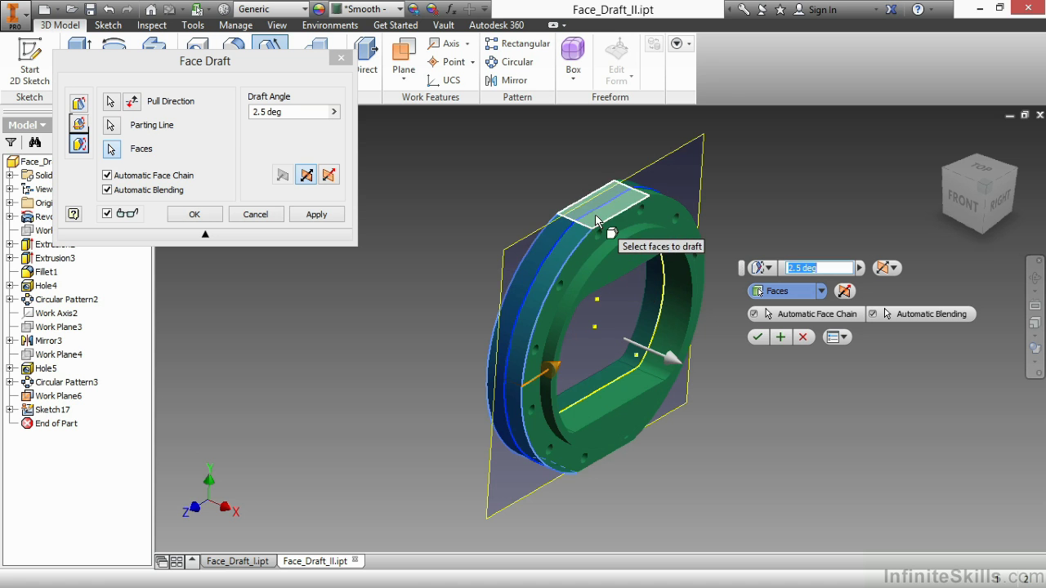
pyautogui.keyDown('shift'); pyautogui.moveTo(626, 231); pyautogui.dragTo(586, 313, button='middle'); pyautogui.keyUp('shift')
pyautogui.keyDown('shift'); pyautogui.moveTo(563, 280); pyautogui.dragTo(621, 311, button='middle'); pyautogui.keyUp('shift')
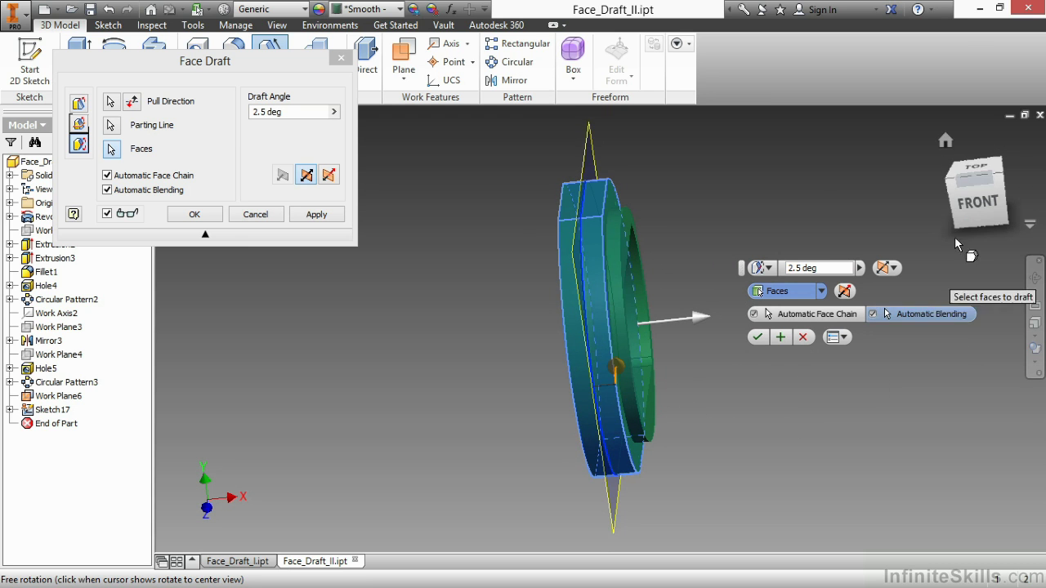
pyautogui.click(974, 170)
# Change the parting-line draft angle from 2.5 to 5 degrees and open the draft solution choices
pyautogui.scroll(5, 615, 445)
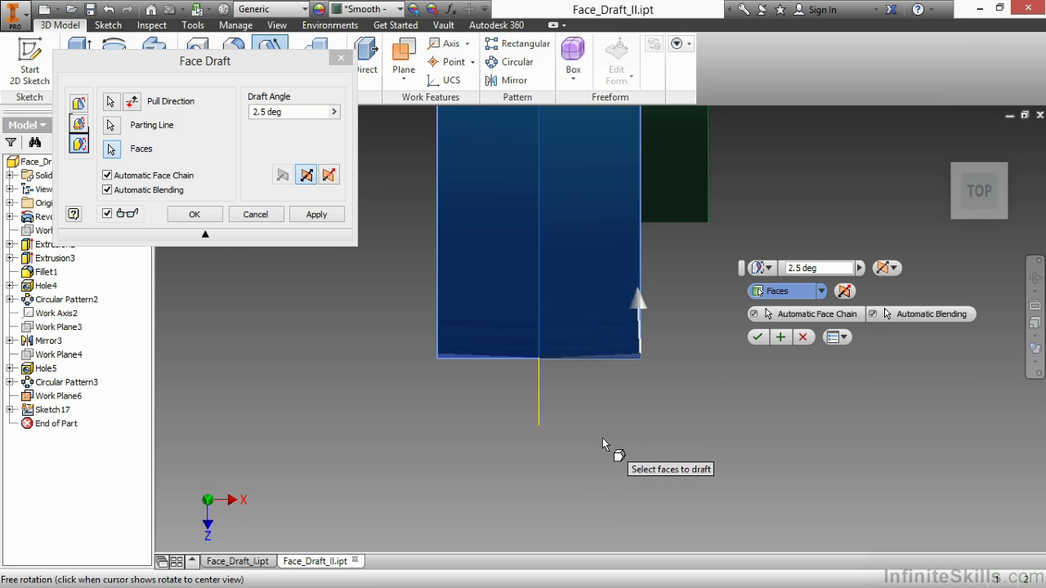
pyautogui.moveTo(602, 438); pyautogui.dragTo(660, 420, button='middle')
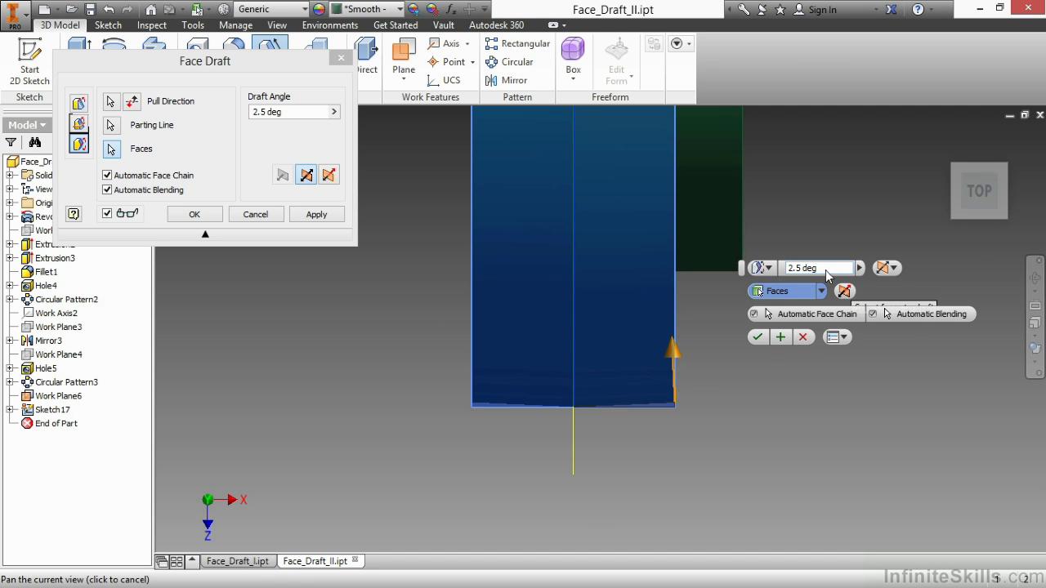
pyautogui.click(757, 269)
pyautogui.write('5')
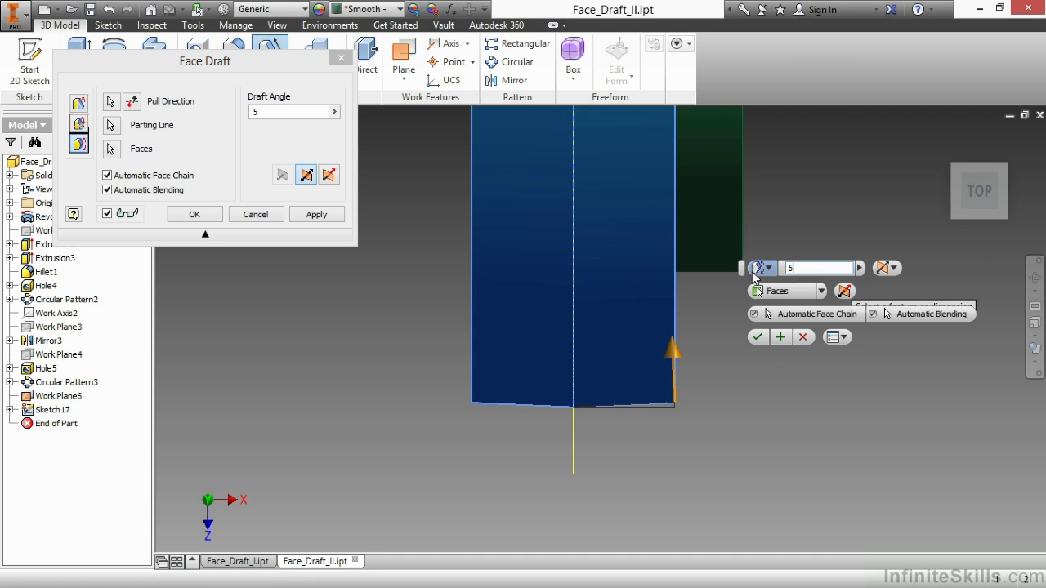
pyautogui.click(760, 291)
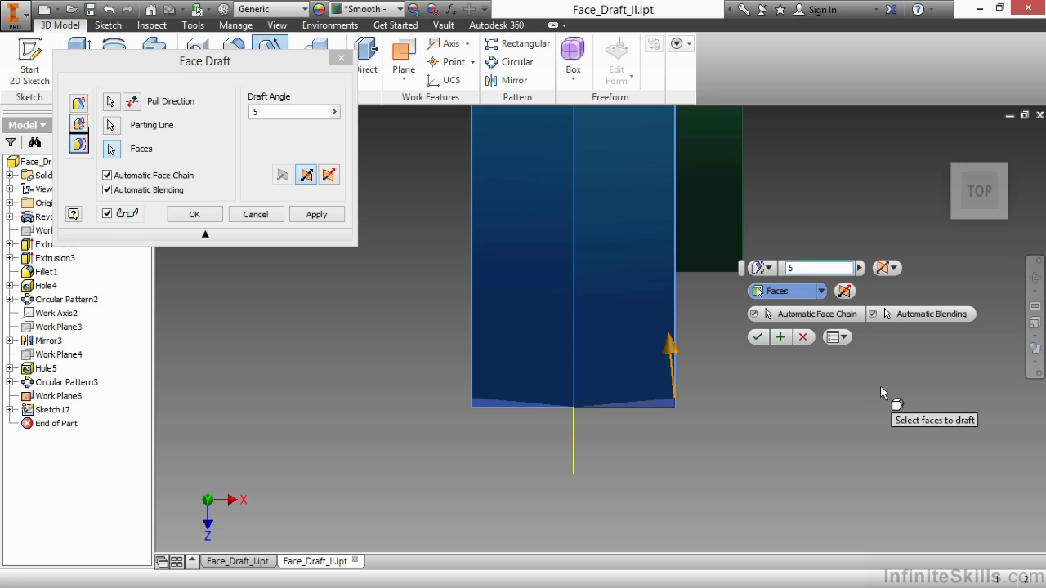
pyautogui.click(895, 269)
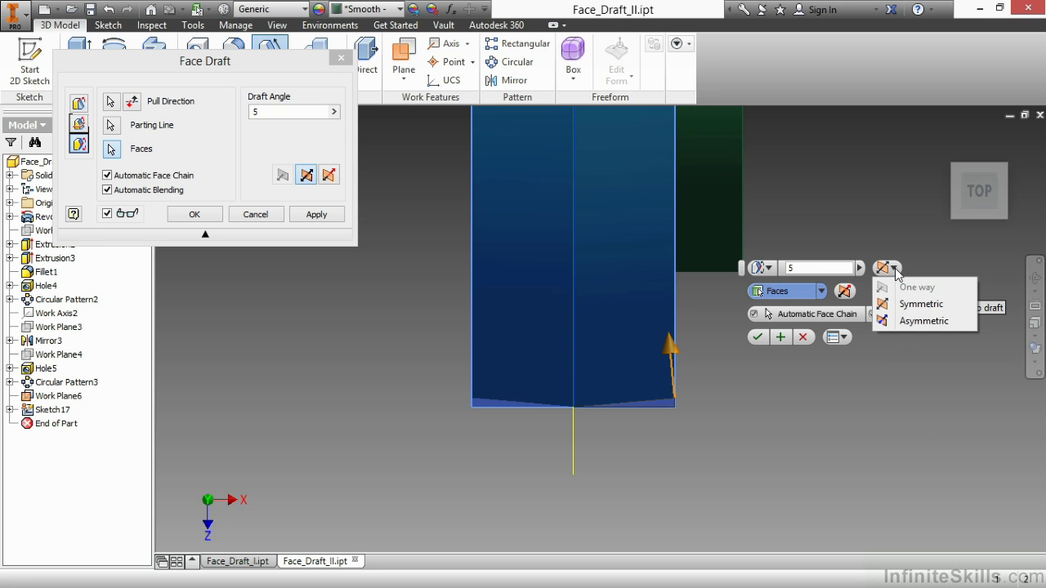
# Make the draft Asymmetric with 3 degrees on the left side, apply it as FaceDraft3, and return to Home view
pyautogui.click(925, 321)
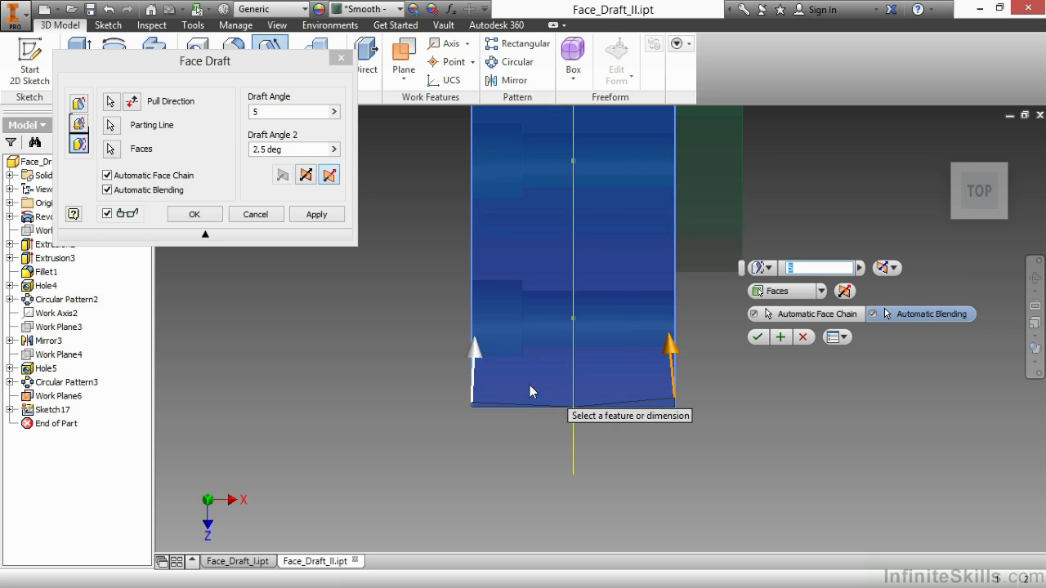
pyautogui.click(474, 349)
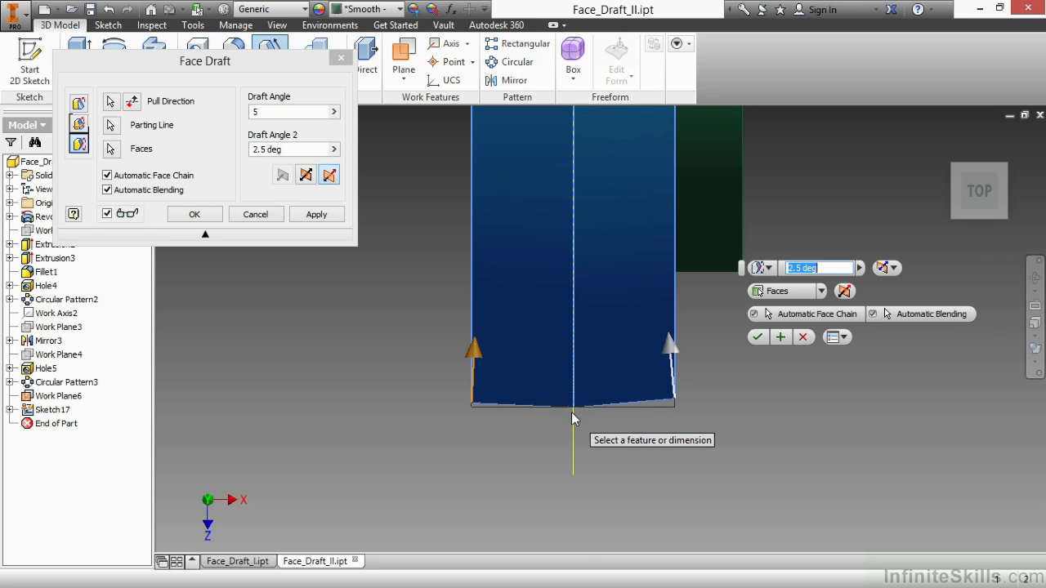
pyautogui.write('3')
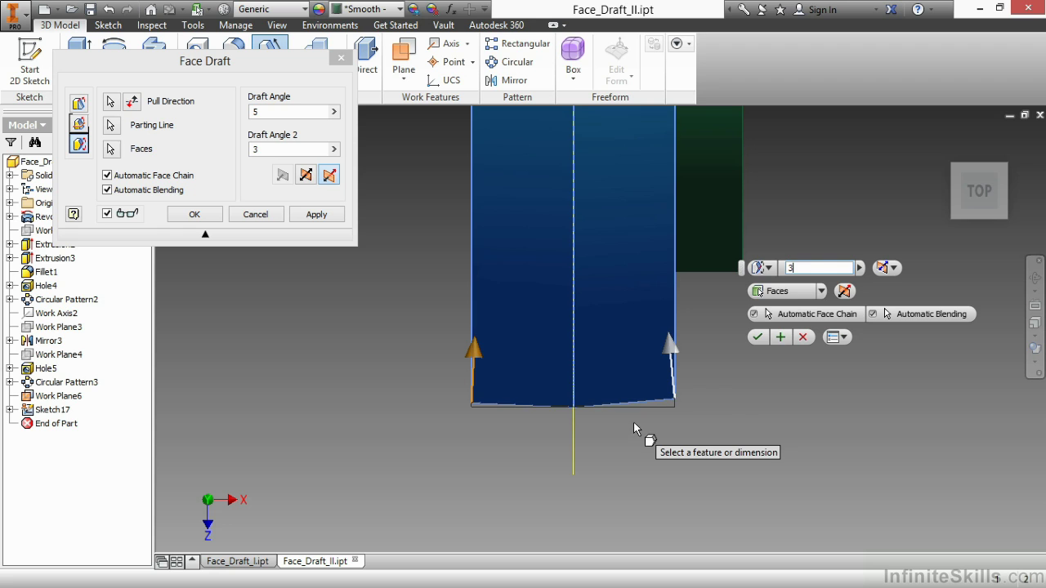
pyautogui.press('Return')
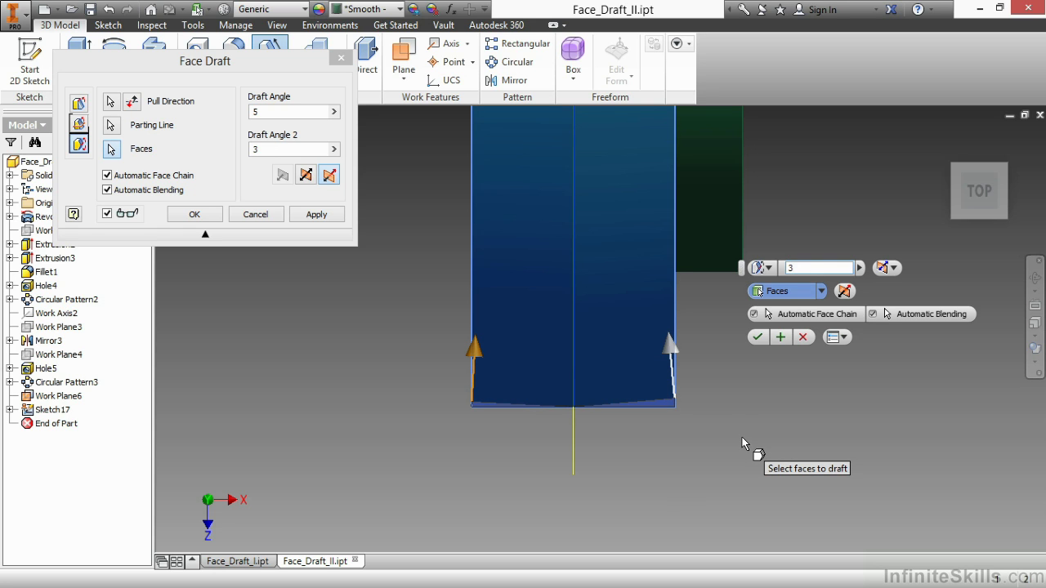
pyautogui.click(756, 338)
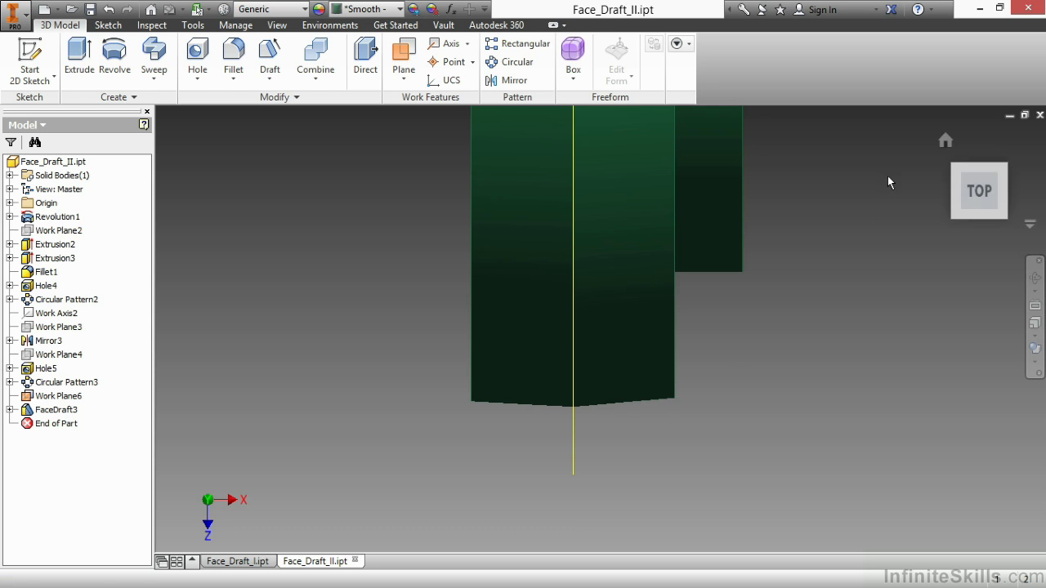
pyautogui.click(945, 140)
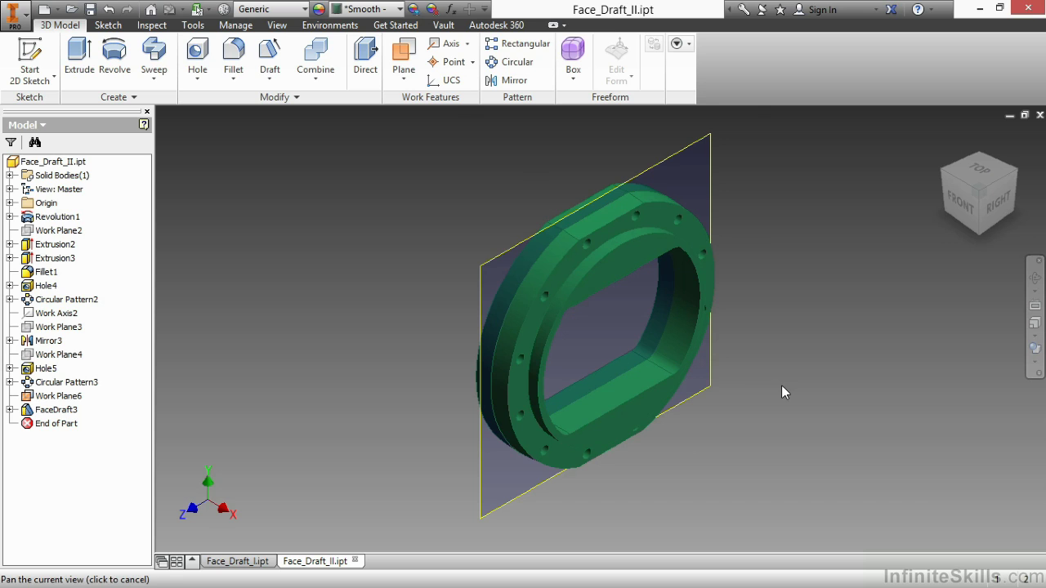